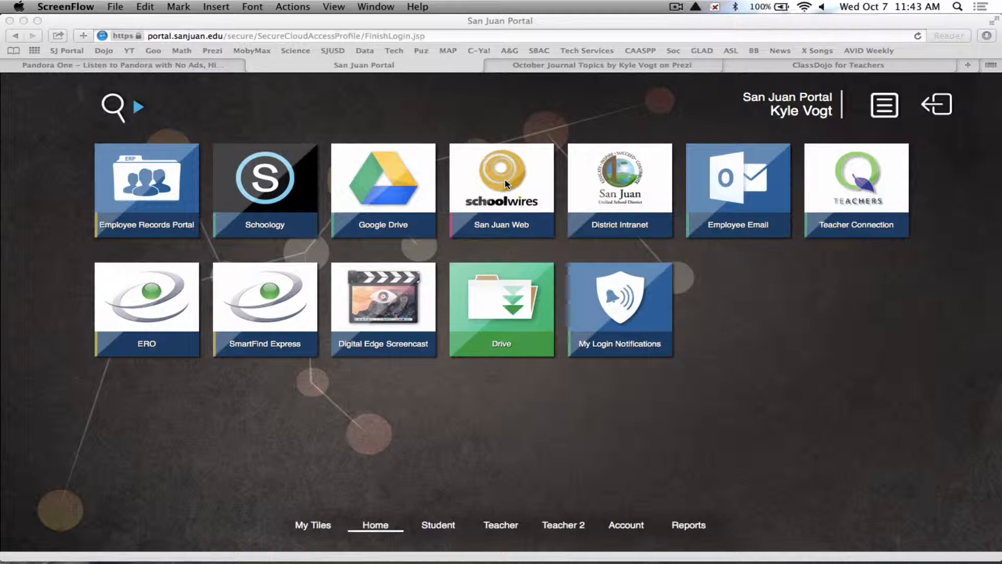
Open the San Juan Web site from the portal and go to its sign-in page.
{"action": "left_click", "coordinate": [505, 179]}
{"action": "left_click", "coordinate": [496, 167]}
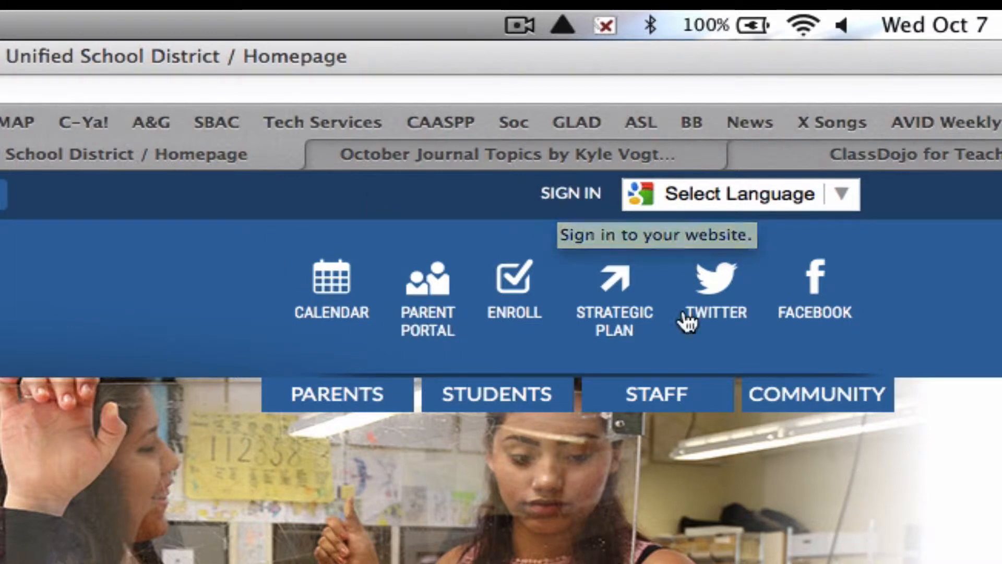
{"action": "left_click", "coordinate": [558, 197]}
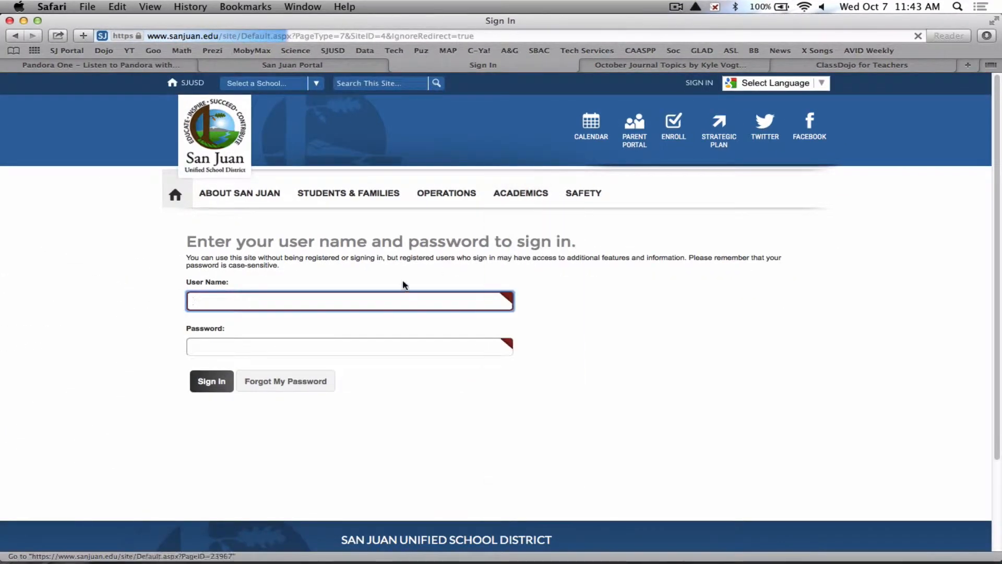
Sign in with the account user name and password, and open the Site Manager.
{"action": "type", "text": "kvogt"}
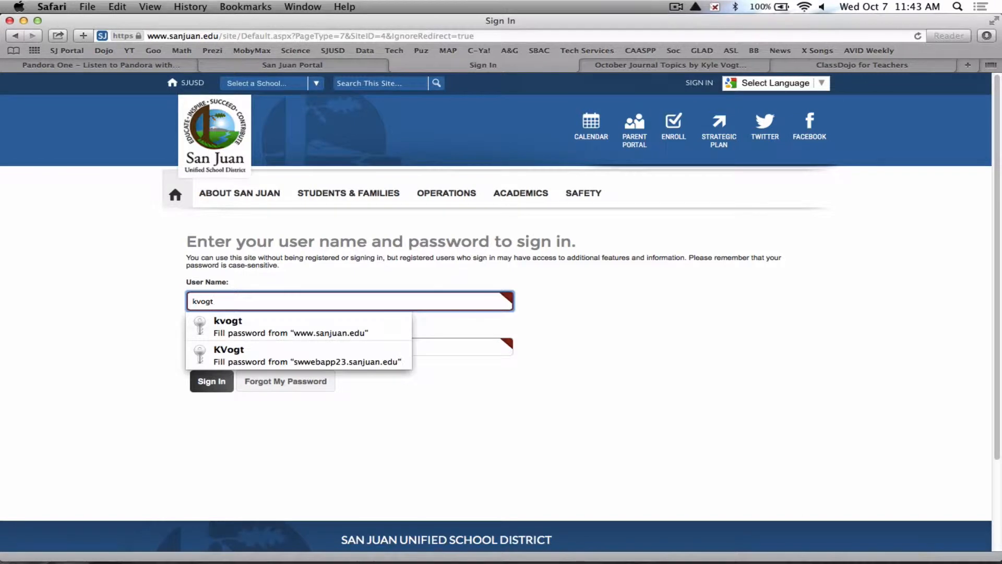
{"action": "key", "text": "Tab"}
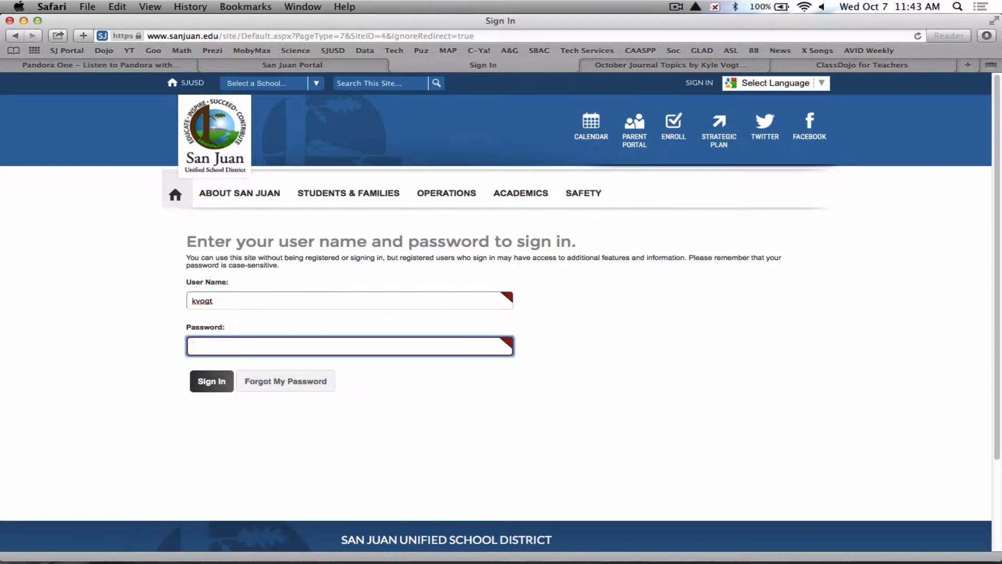
{"action": "type", "text": "•••••••"}
{"action": "left_click", "coordinate": [213, 386]}
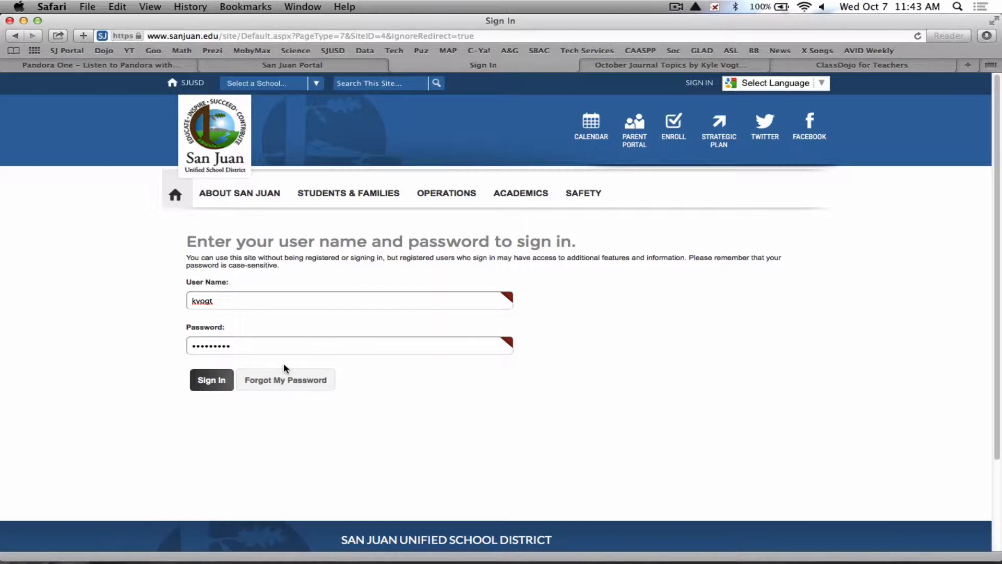
{"action": "left_click", "coordinate": [201, 381]}
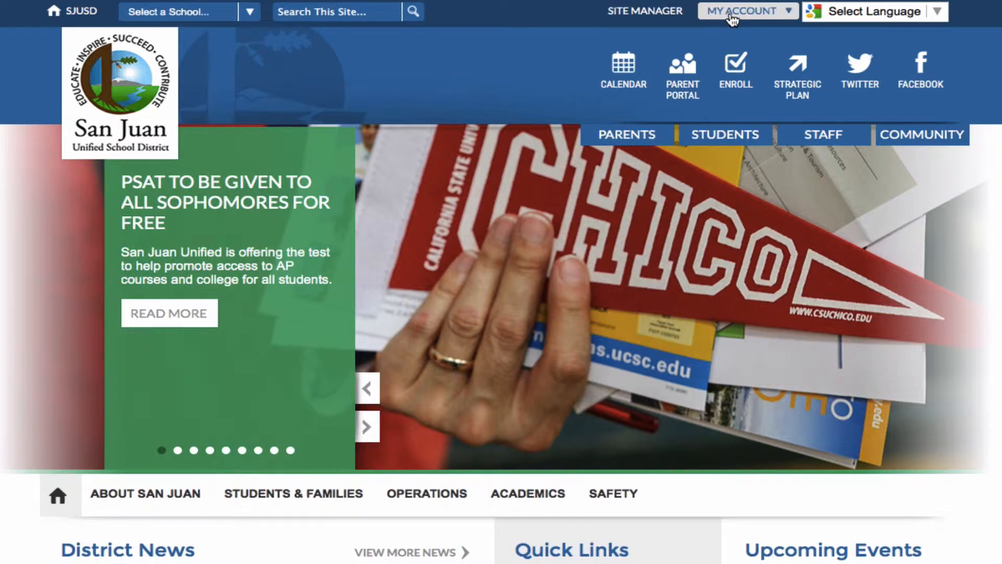
{"action": "left_click", "coordinate": [652, 16]}
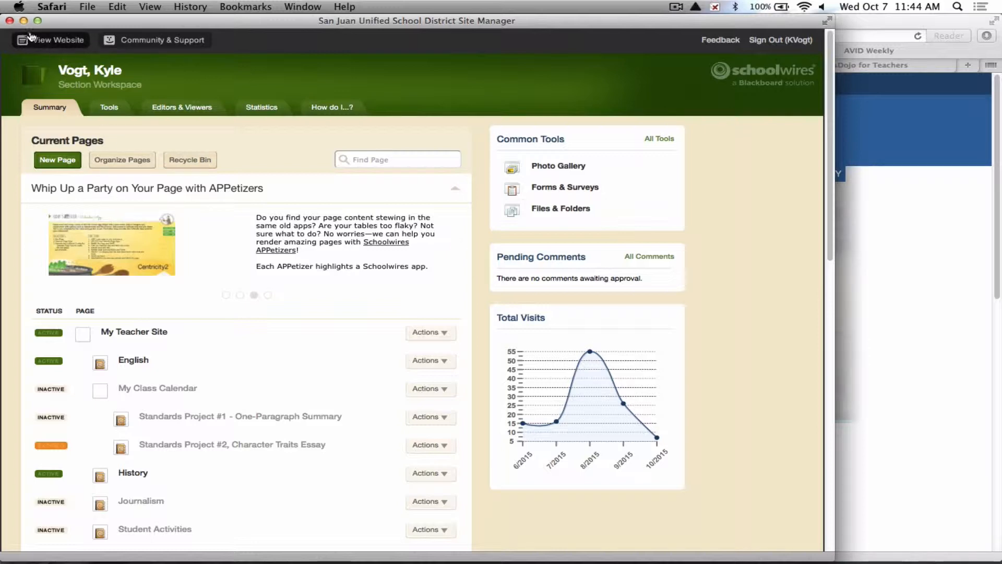
Preview the teacher website and scroll through its home page.
{"action": "left_click", "coordinate": [47, 42]}
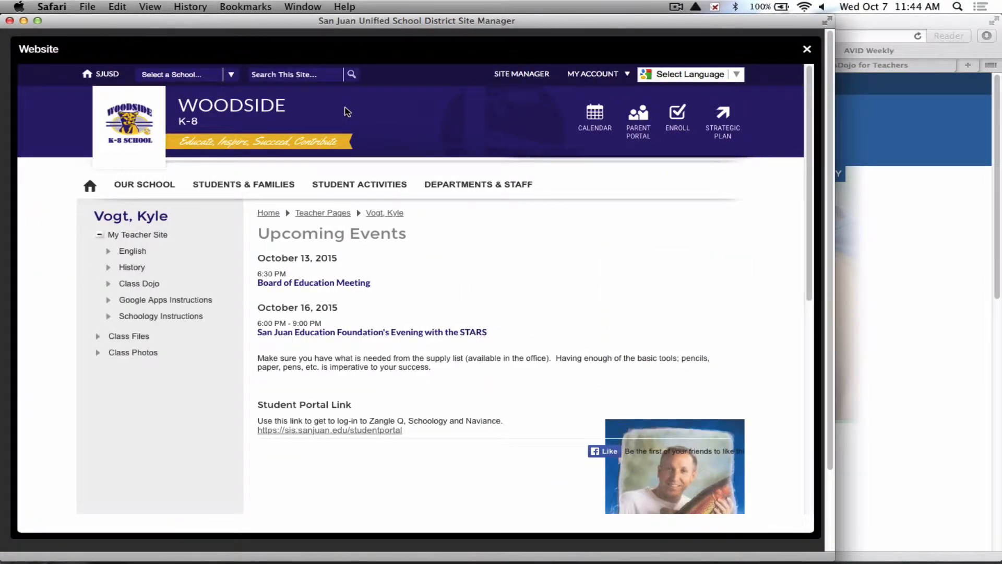
{"action": "scroll", "coordinate": [573, 209], "scroll_direction": "down", "scroll_amount": 2}
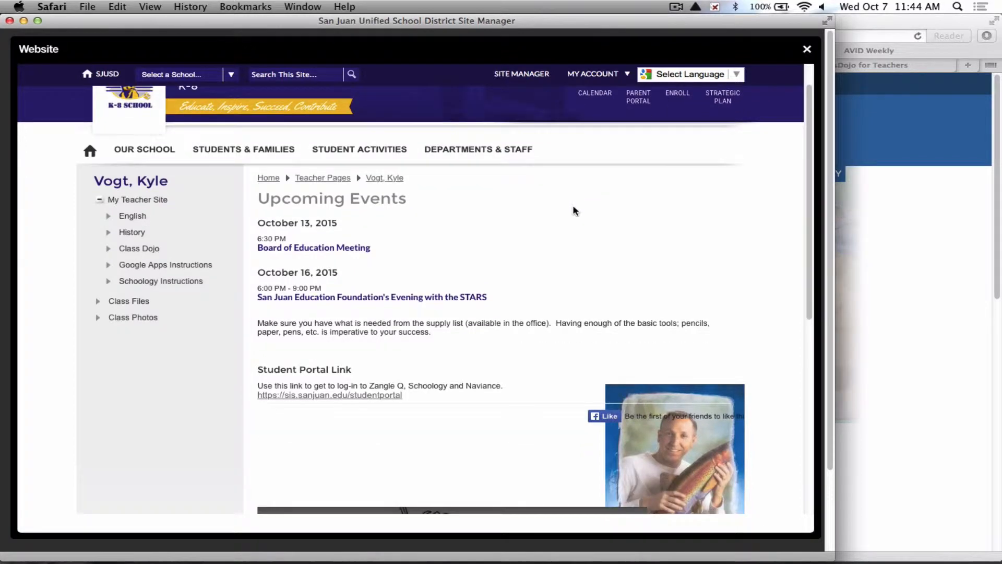
{"action": "scroll", "coordinate": [573, 209], "scroll_direction": "down", "scroll_amount": 5}
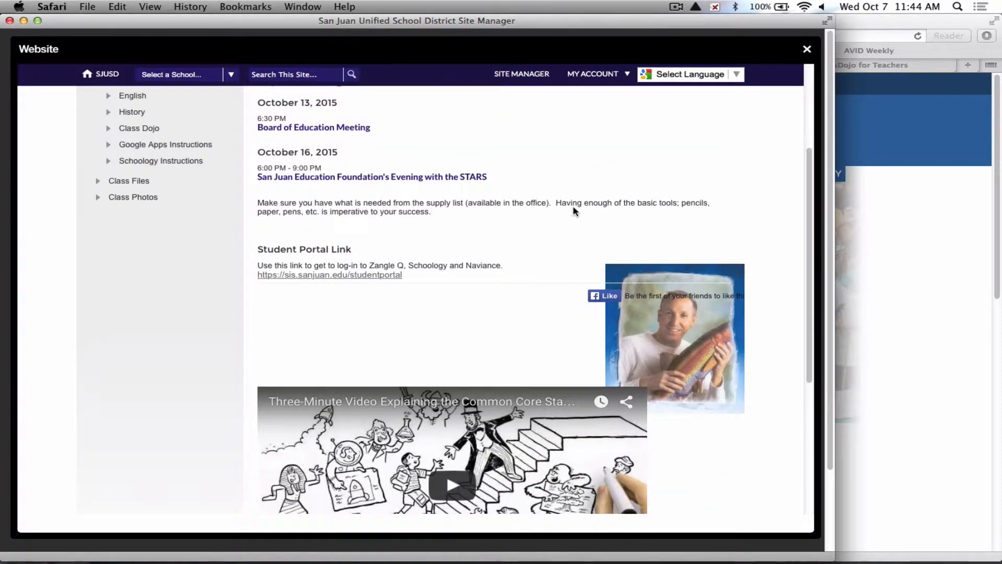
{"action": "scroll", "coordinate": [574, 211], "scroll_direction": "down", "scroll_amount": 3}
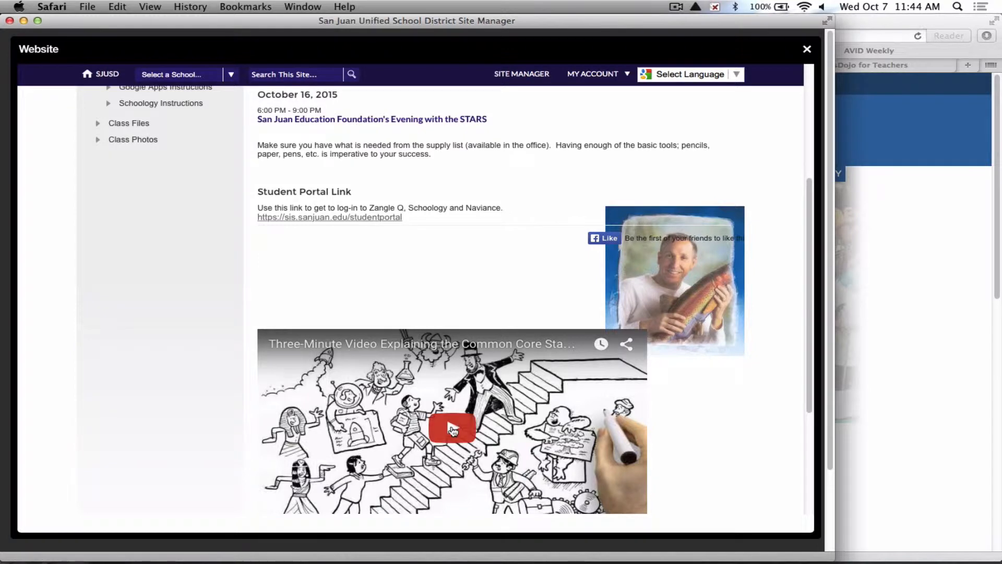
{"action": "scroll", "coordinate": [452, 429], "scroll_direction": "down", "scroll_amount": 3}
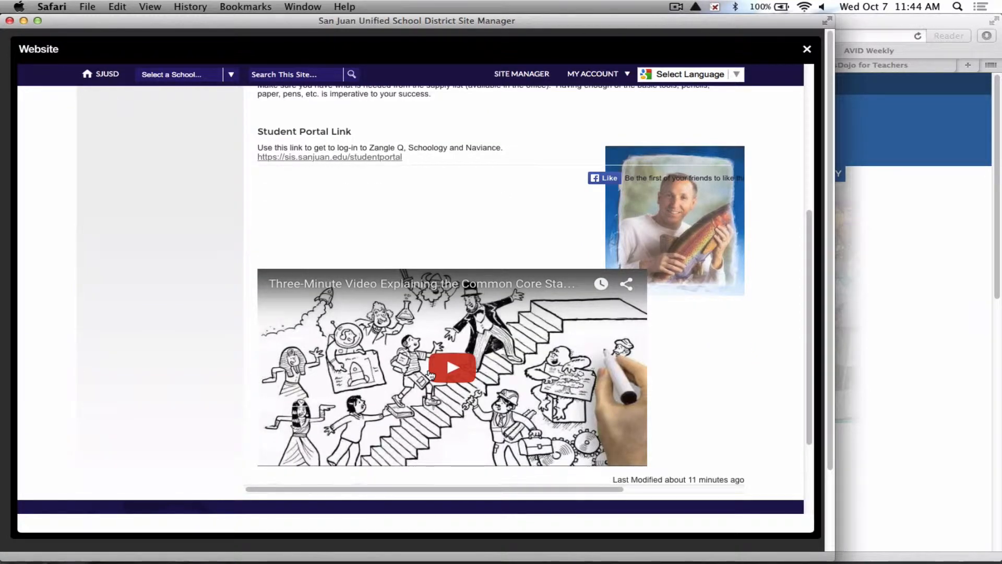
{"action": "scroll", "coordinate": [429, 372], "scroll_direction": "up", "scroll_amount": 6}
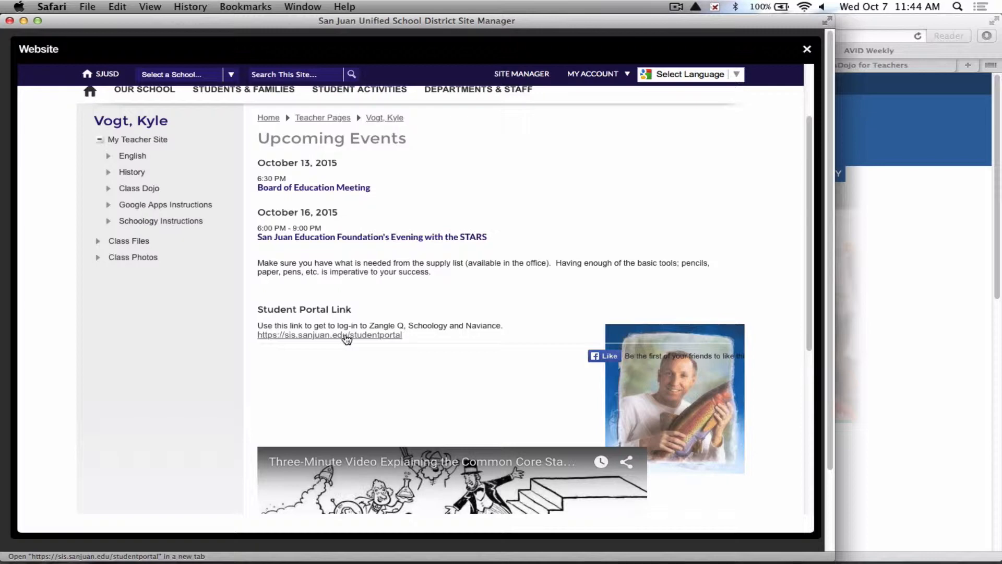
{"action": "scroll", "coordinate": [345, 337], "scroll_direction": "up", "scroll_amount": 3}
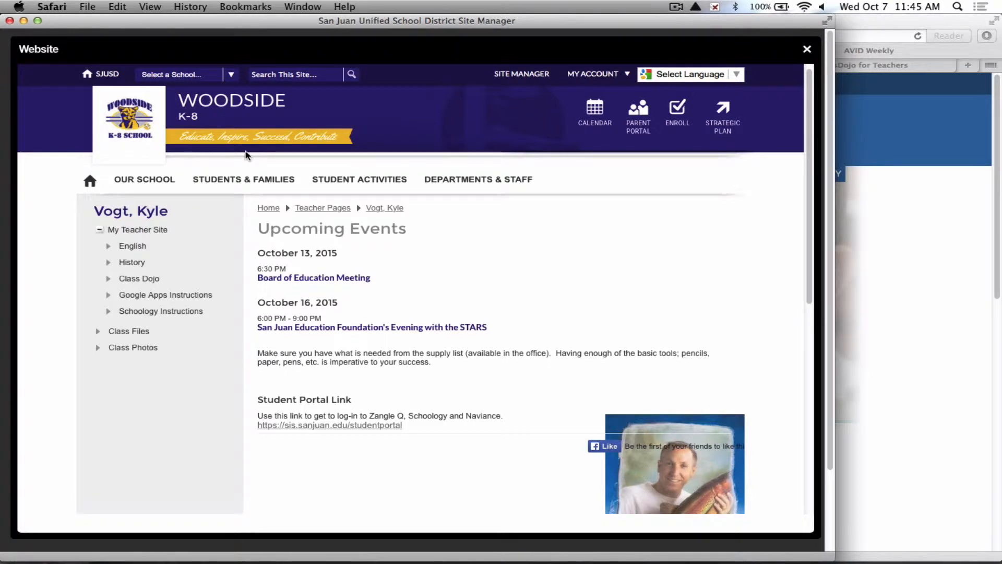
View the Class Dojo page in the website preview, then close the preview.
{"action": "left_click", "coordinate": [136, 284]}
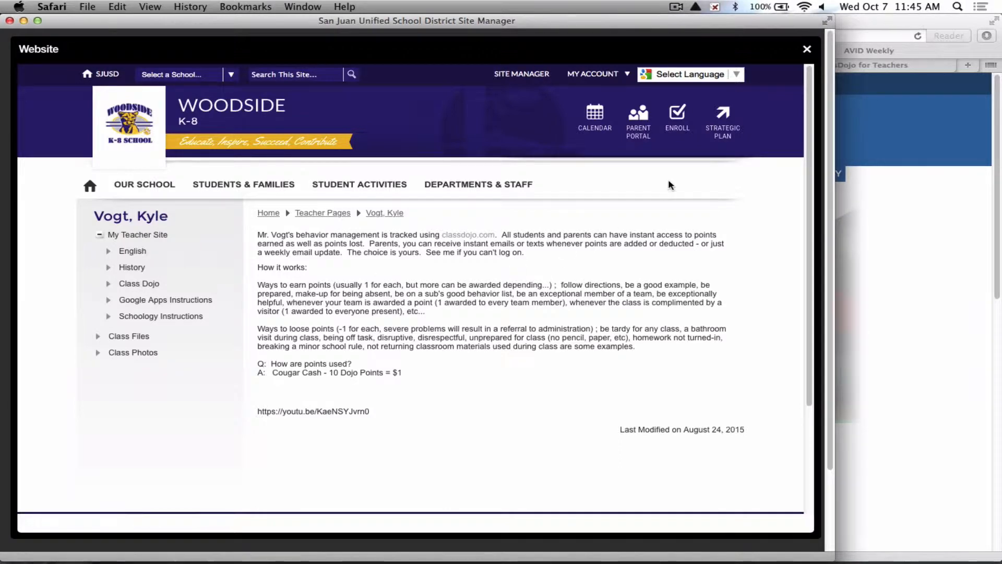
{"action": "left_click", "coordinate": [807, 49]}
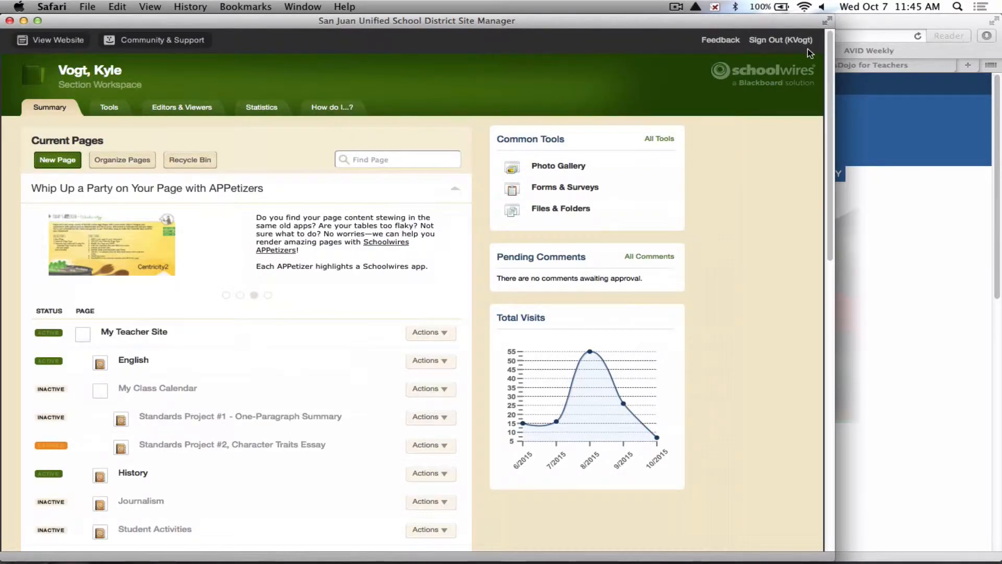
{"action": "left_click", "coordinate": [33, 41]}
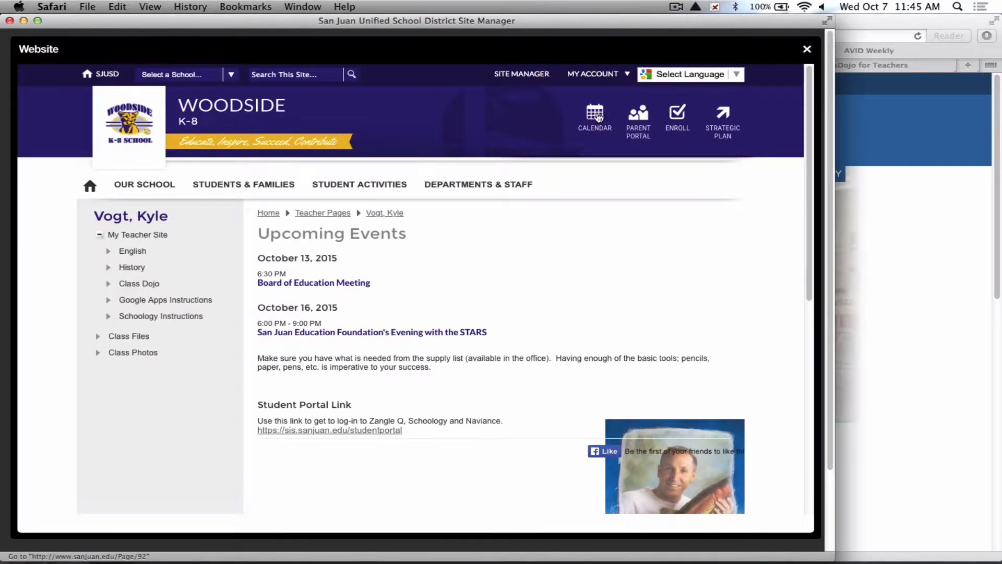
{"action": "left_click", "coordinate": [807, 50]}
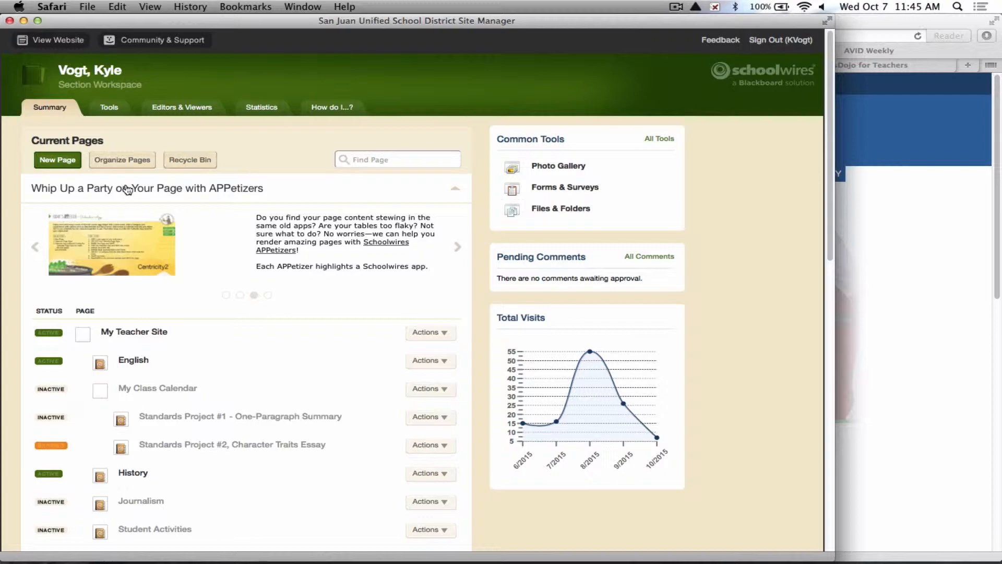
Create a new Basic Page named Sample Page.
{"action": "left_click", "coordinate": [61, 162]}
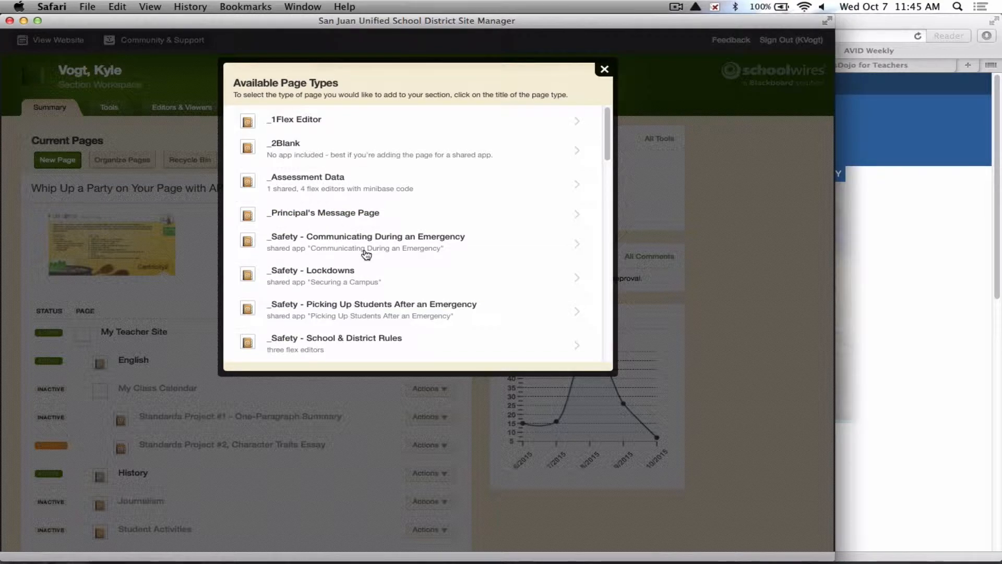
{"action": "scroll", "coordinate": [367, 255], "scroll_direction": "down", "scroll_amount": 5}
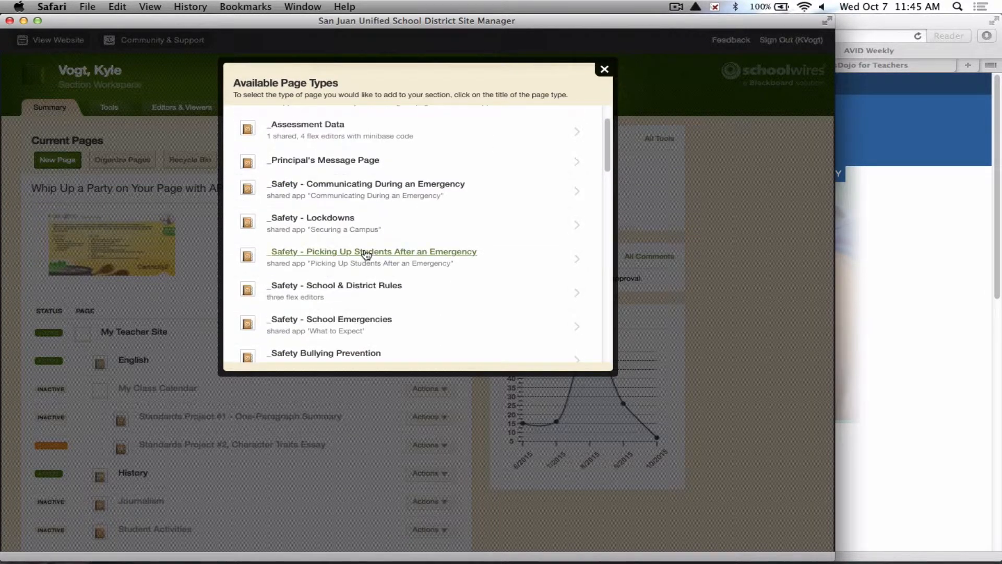
{"action": "scroll", "coordinate": [366, 255], "scroll_direction": "down", "scroll_amount": 2}
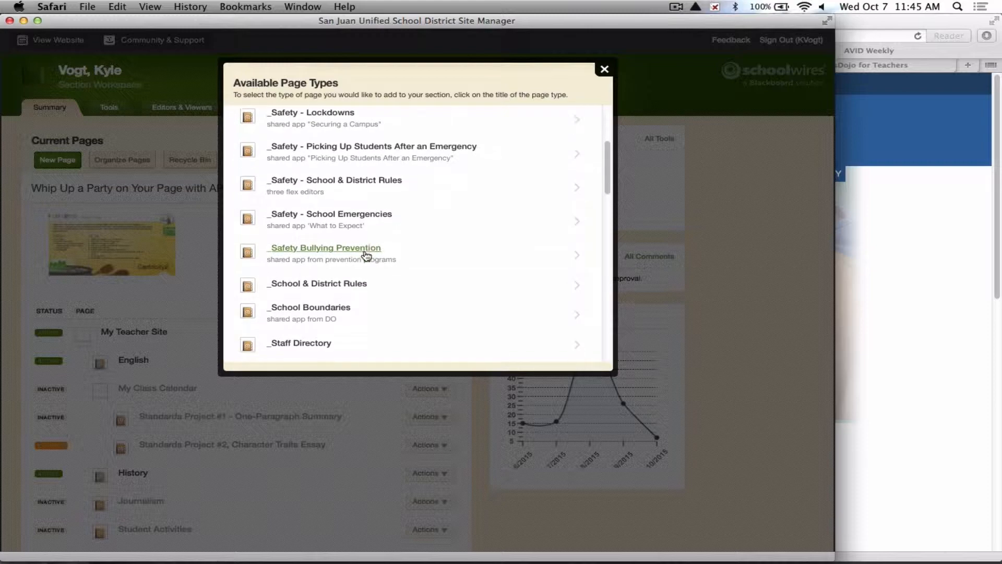
{"action": "scroll", "coordinate": [366, 256], "scroll_direction": "down", "scroll_amount": 5}
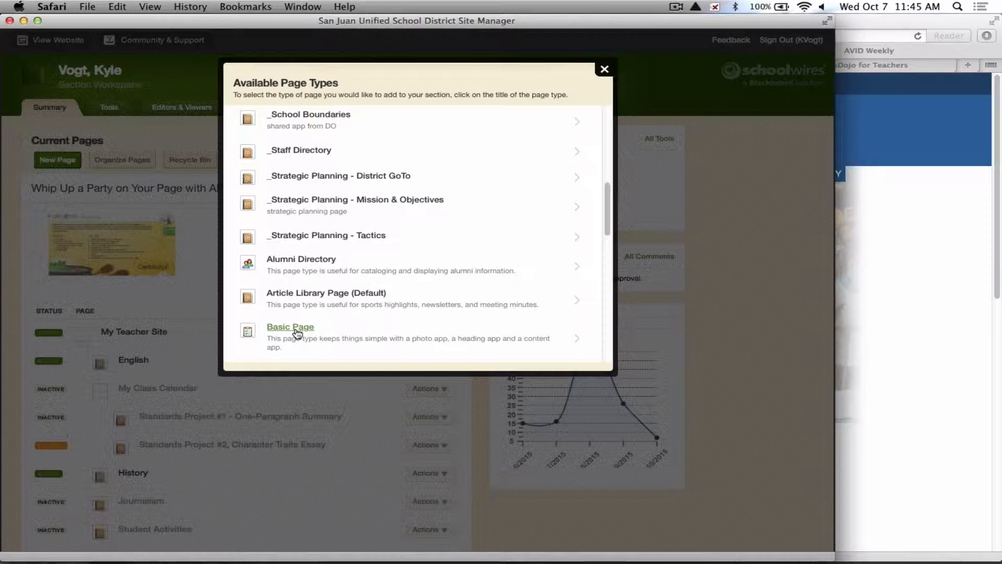
{"action": "scroll", "coordinate": [298, 332], "scroll_direction": "down", "scroll_amount": 1}
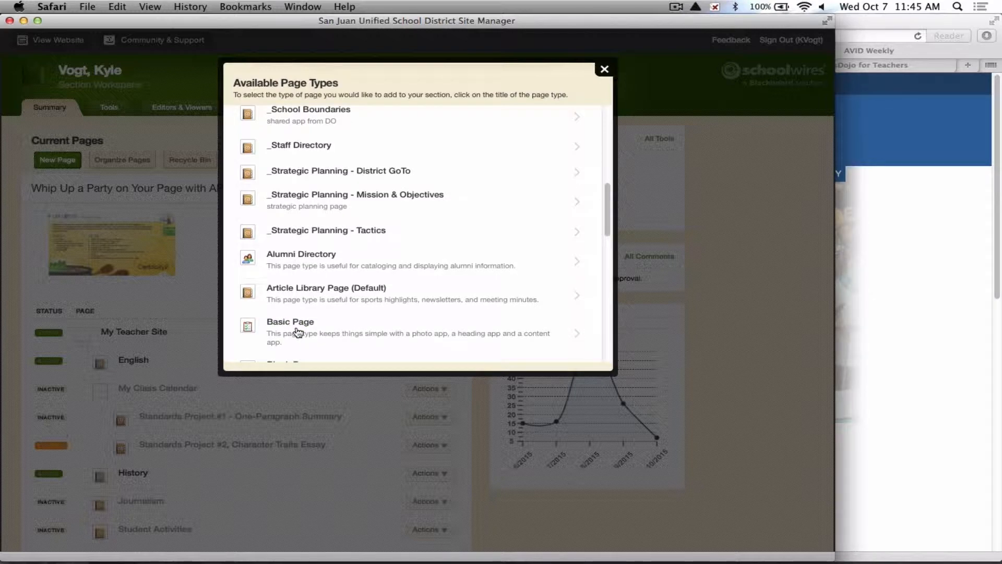
{"action": "scroll", "coordinate": [300, 323], "scroll_direction": "down", "scroll_amount": 3}
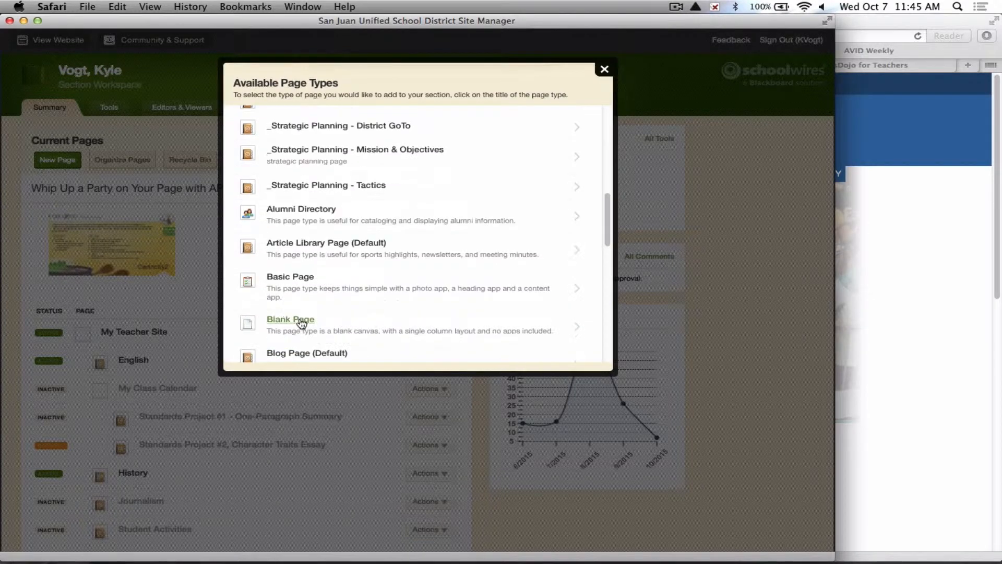
{"action": "left_click", "coordinate": [298, 281]}
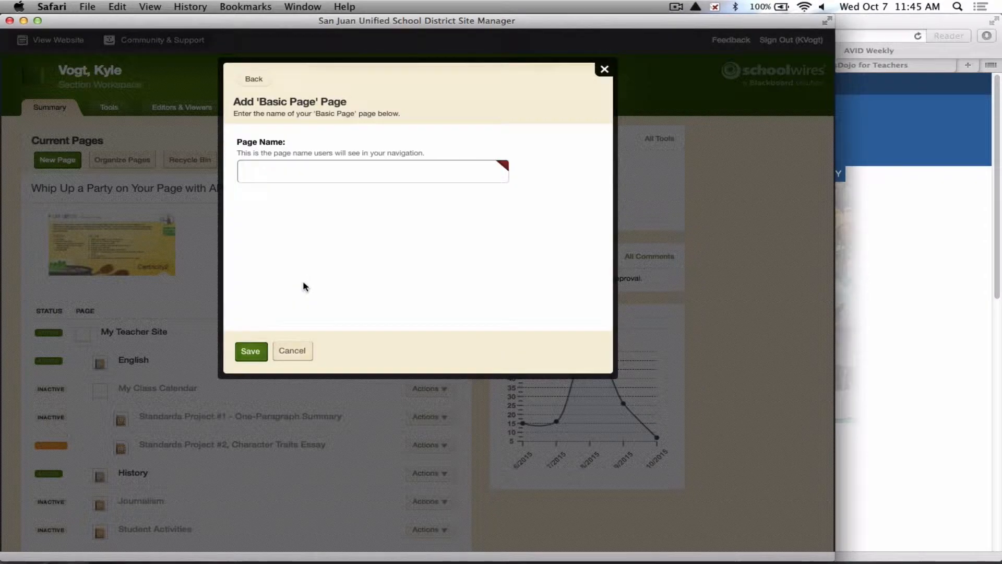
{"action": "left_click", "coordinate": [284, 164]}
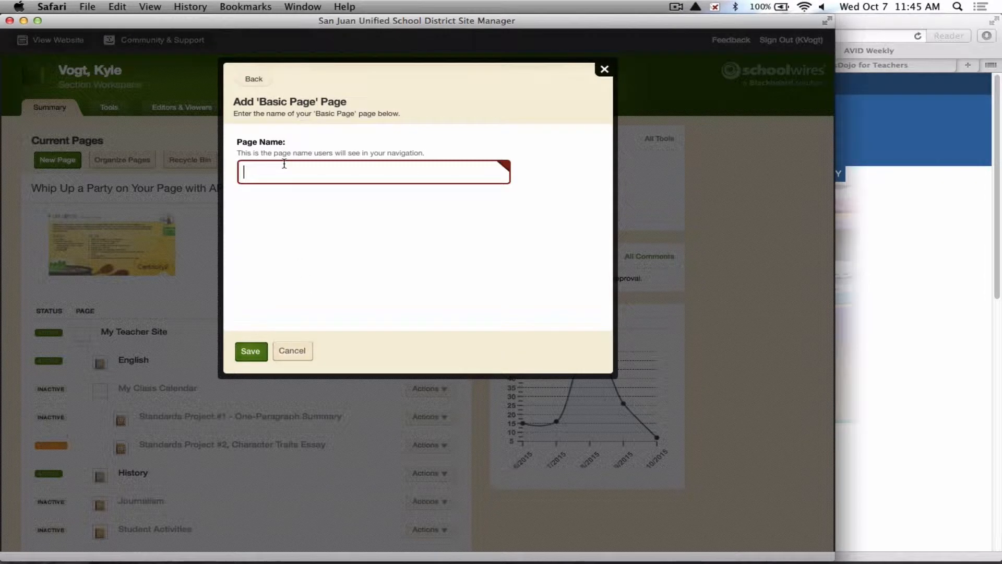
{"action": "type", "text": "Sample Page"}
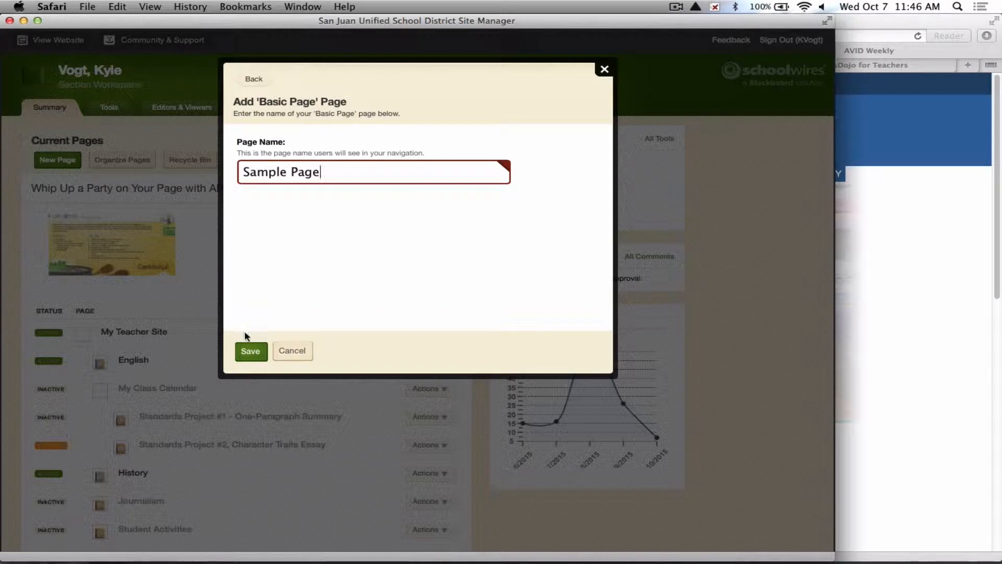
{"action": "left_click", "coordinate": [248, 354]}
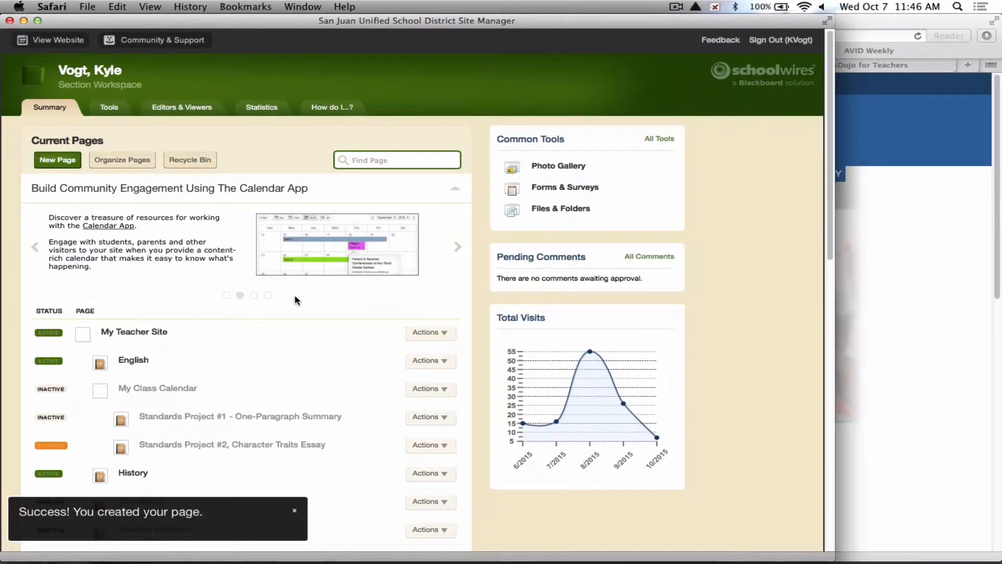
Open Get Link for Sample Page and select its full web address.
{"action": "scroll", "coordinate": [235, 359], "scroll_direction": "down", "scroll_amount": 2}
{"action": "scroll", "coordinate": [233, 355], "scroll_direction": "down", "scroll_amount": 8}
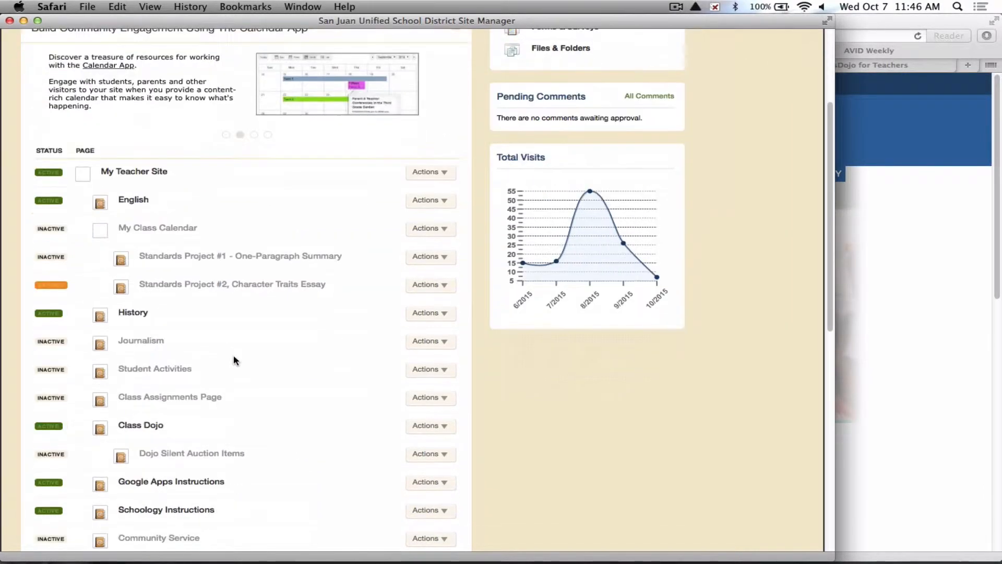
{"action": "scroll", "coordinate": [233, 354], "scroll_direction": "down", "scroll_amount": 15}
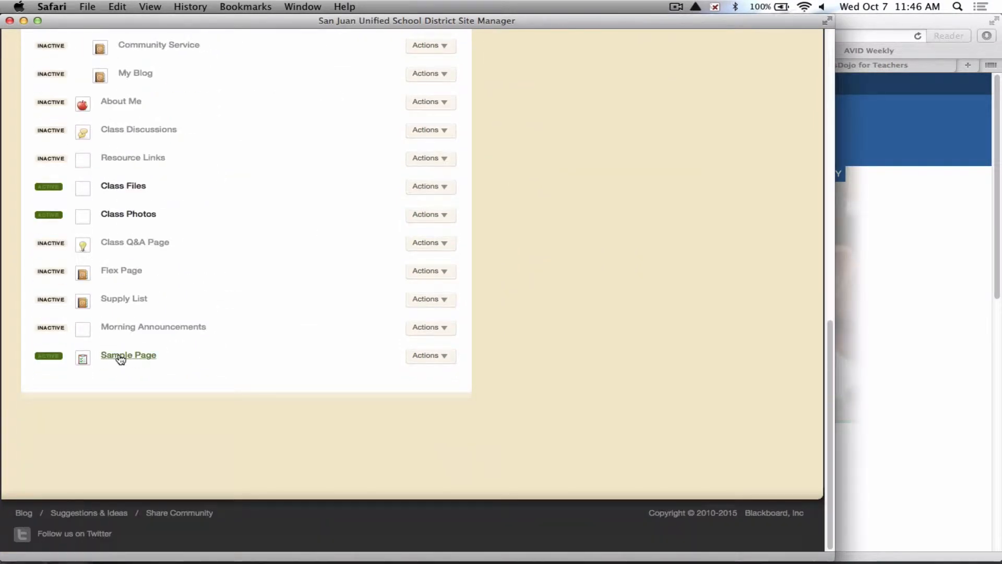
{"action": "left_click", "coordinate": [431, 357]}
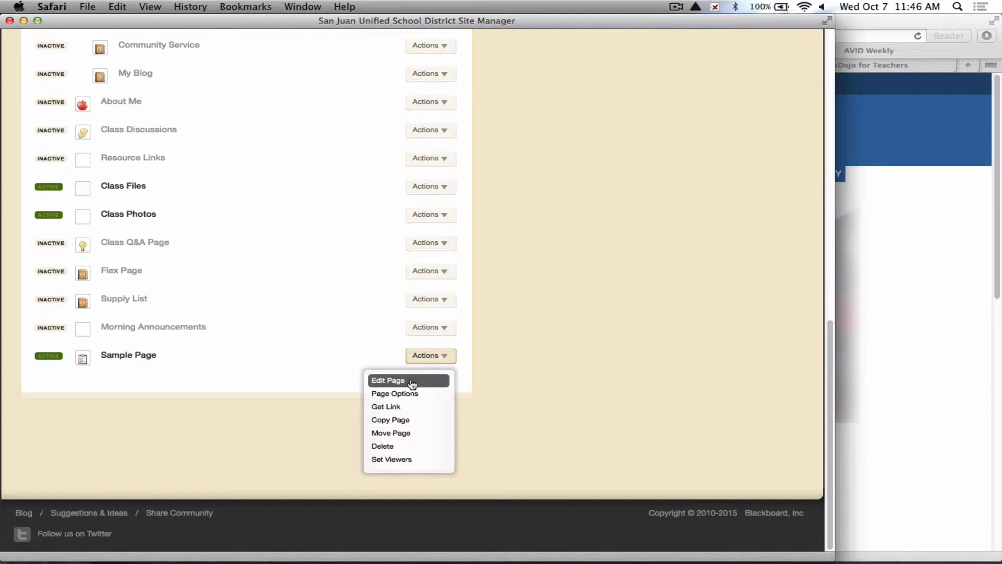
{"action": "left_click", "coordinate": [400, 411]}
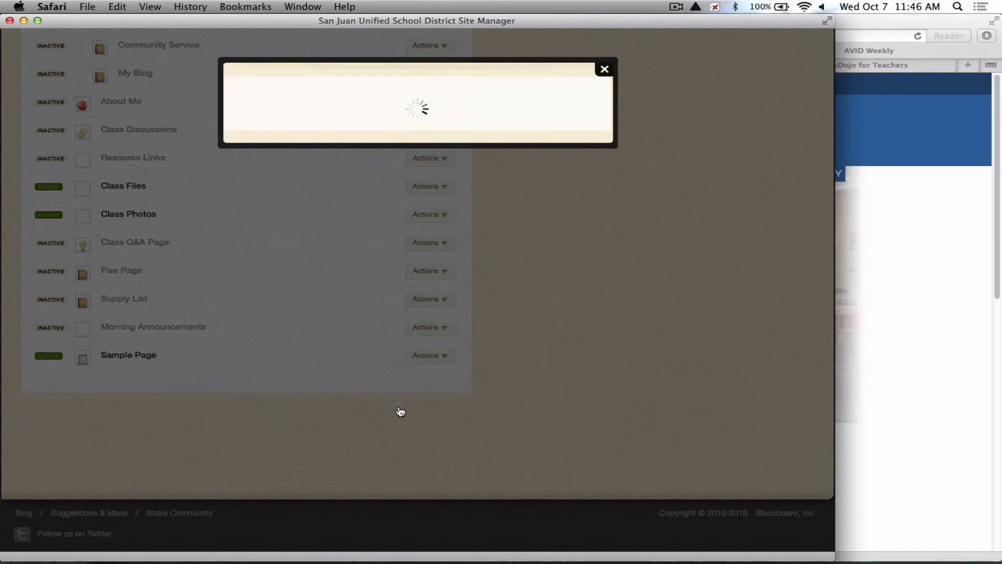
{"action": "double_click", "coordinate": [403, 145]}
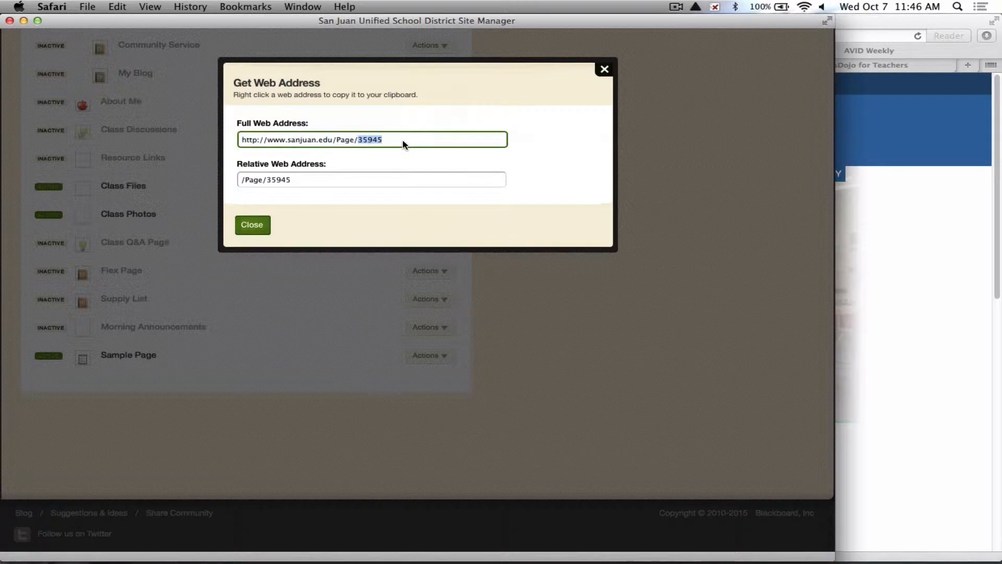
{"action": "triple_click", "coordinate": [403, 143]}
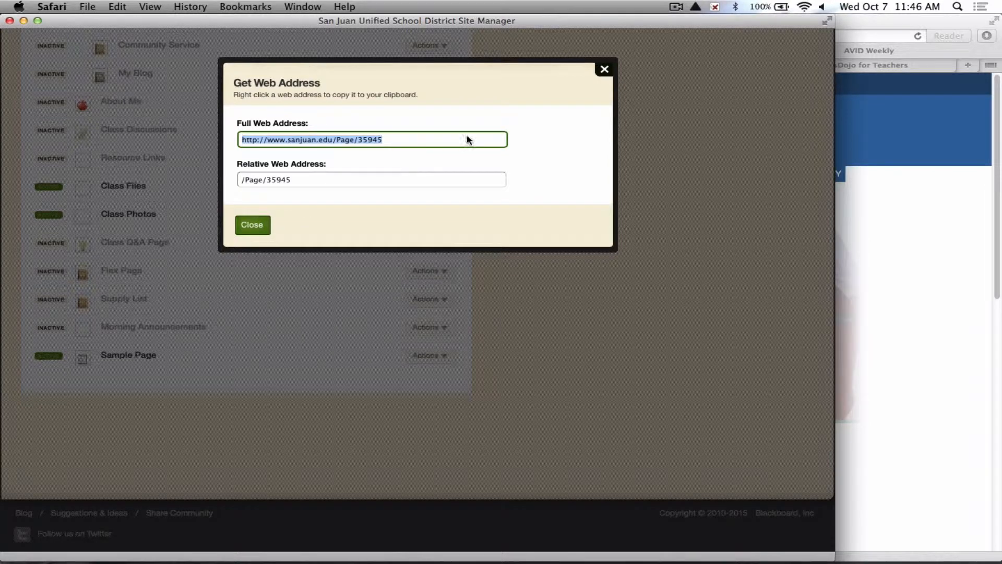
Close the web address dialog and open the Image App on Sample Page for editing.
{"action": "left_click", "coordinate": [603, 71]}
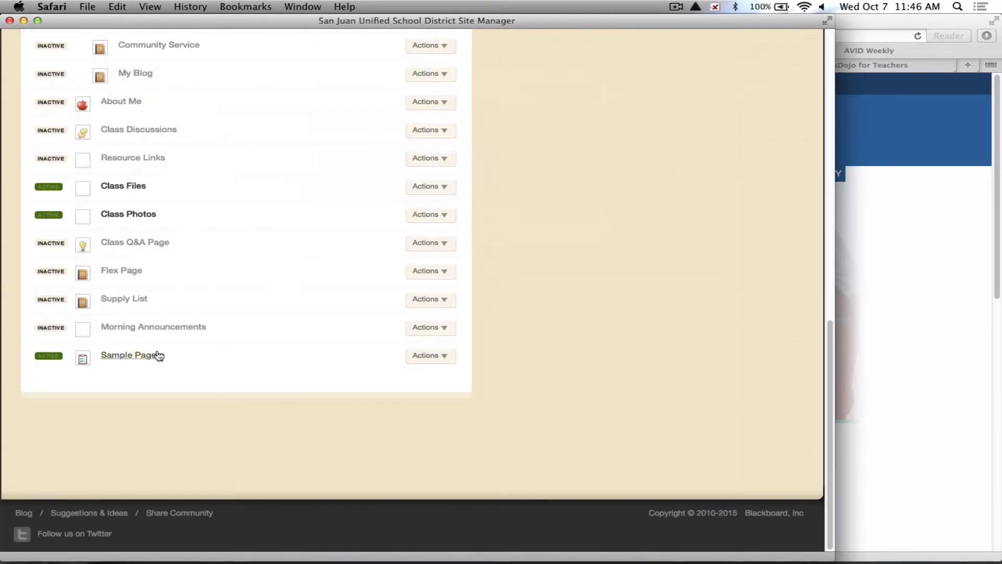
{"action": "left_click", "coordinate": [117, 357]}
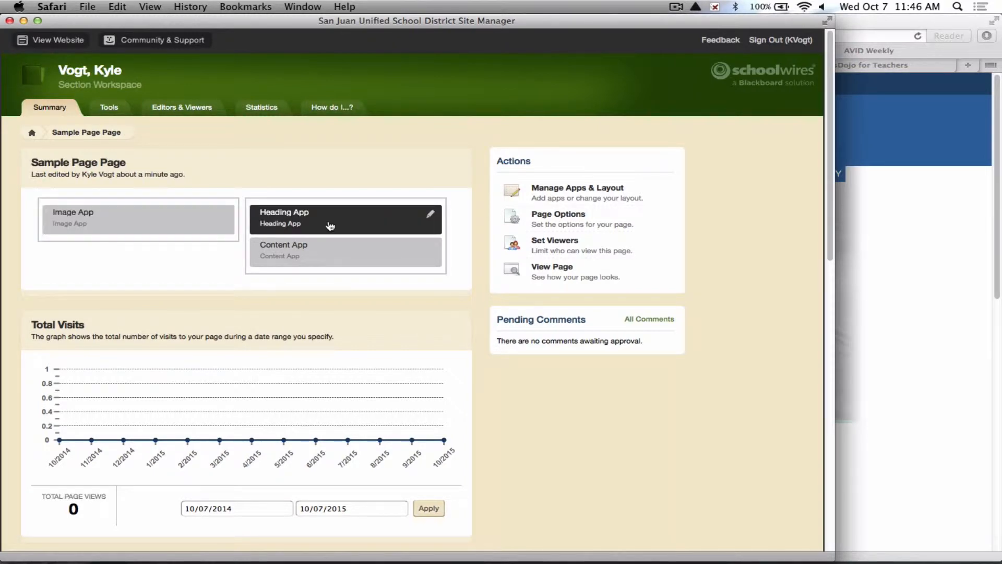
{"action": "left_click", "coordinate": [179, 223]}
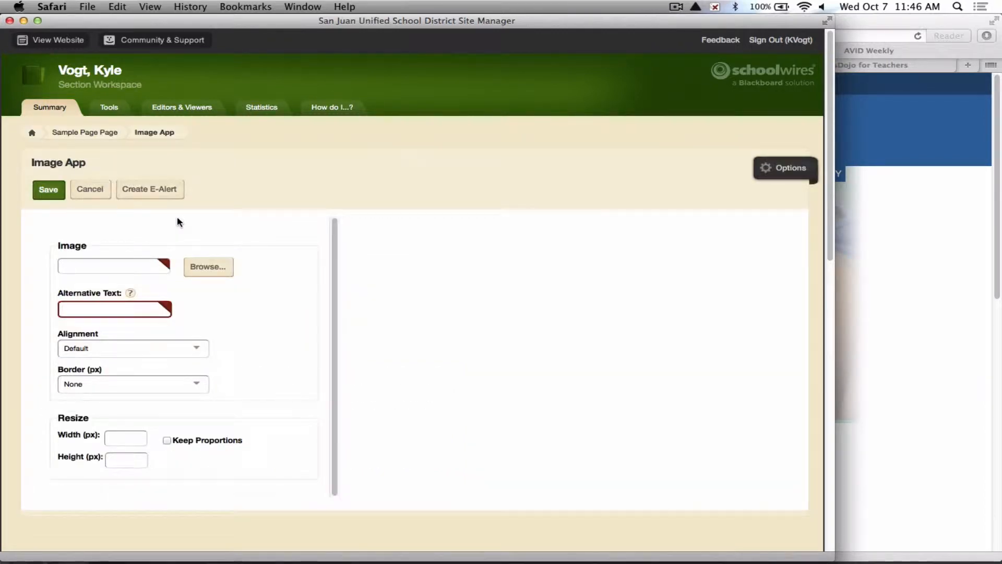
{"action": "left_click", "coordinate": [108, 264]}
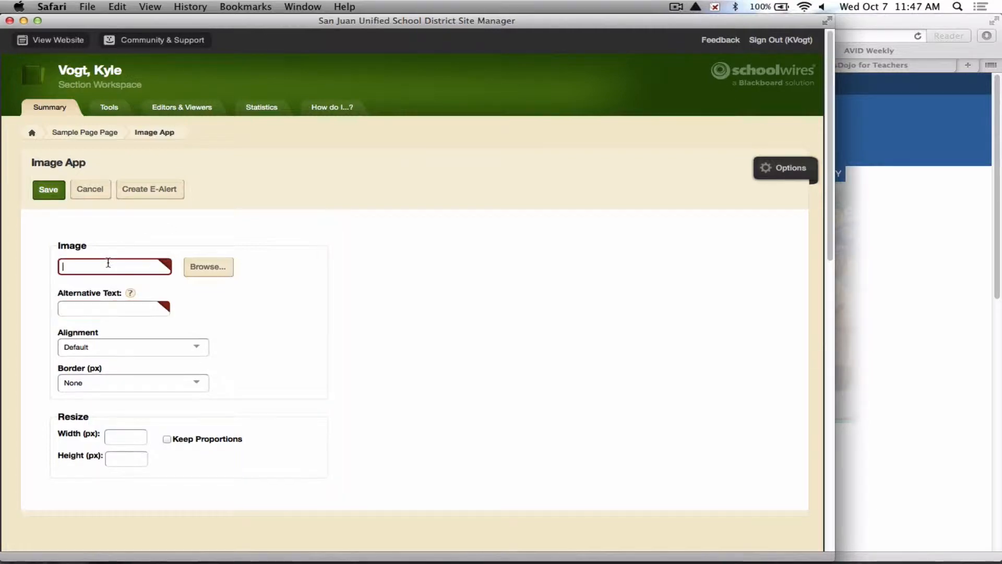
Upload schoology.jpg from the Pictures folder and insert it at 44 pixels high and 250 pixels wide.
{"action": "left_click", "coordinate": [199, 269]}
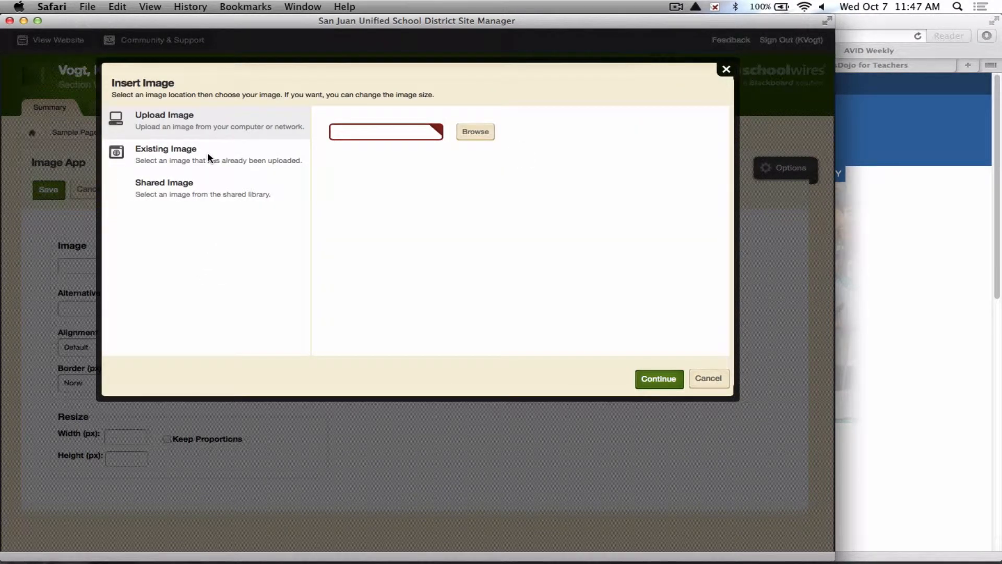
{"action": "left_click", "coordinate": [475, 132]}
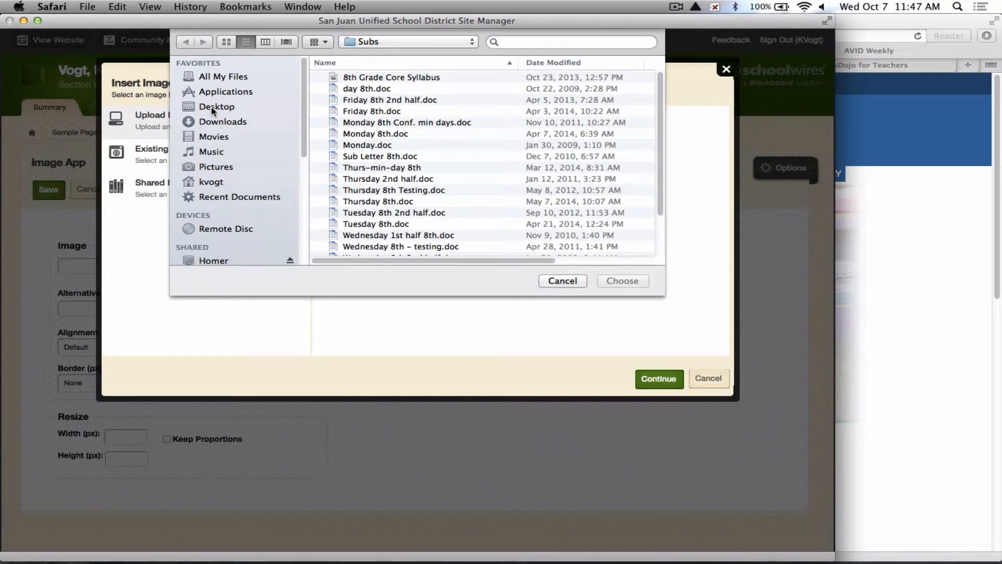
{"action": "left_click", "coordinate": [214, 167]}
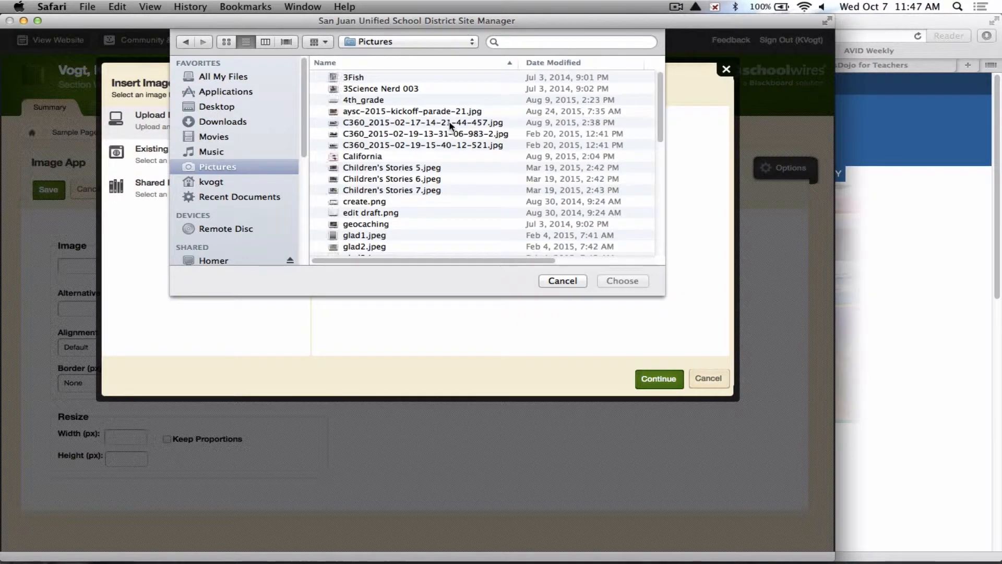
{"action": "scroll", "coordinate": [419, 129], "scroll_direction": "down", "scroll_amount": 10}
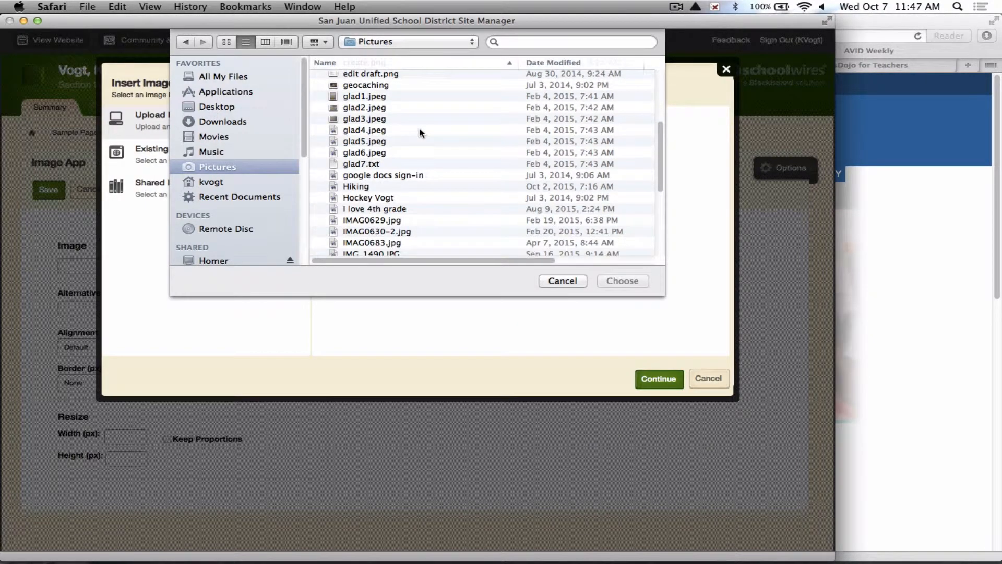
{"action": "scroll", "coordinate": [418, 127], "scroll_direction": "down", "scroll_amount": 4}
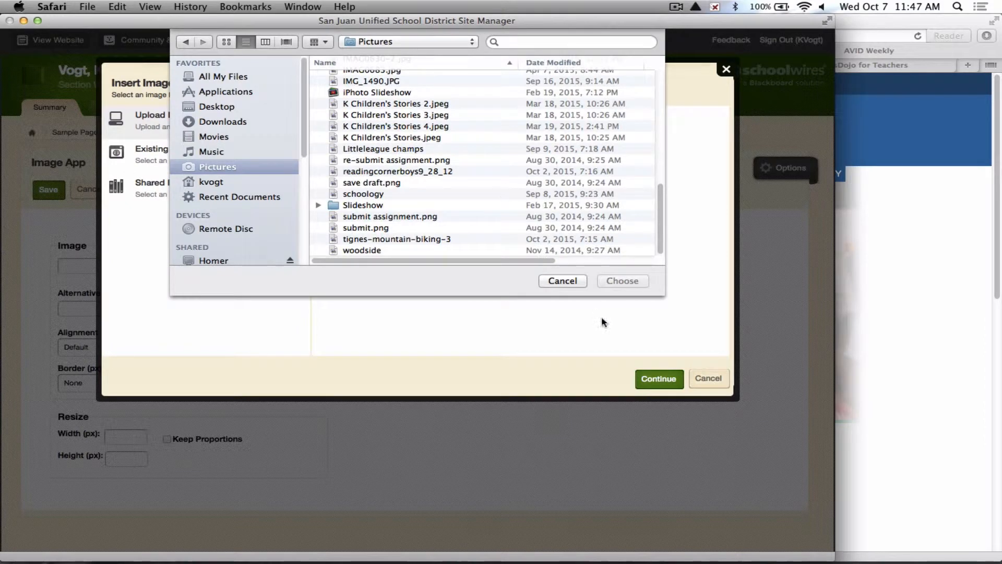
{"action": "left_click", "coordinate": [381, 194]}
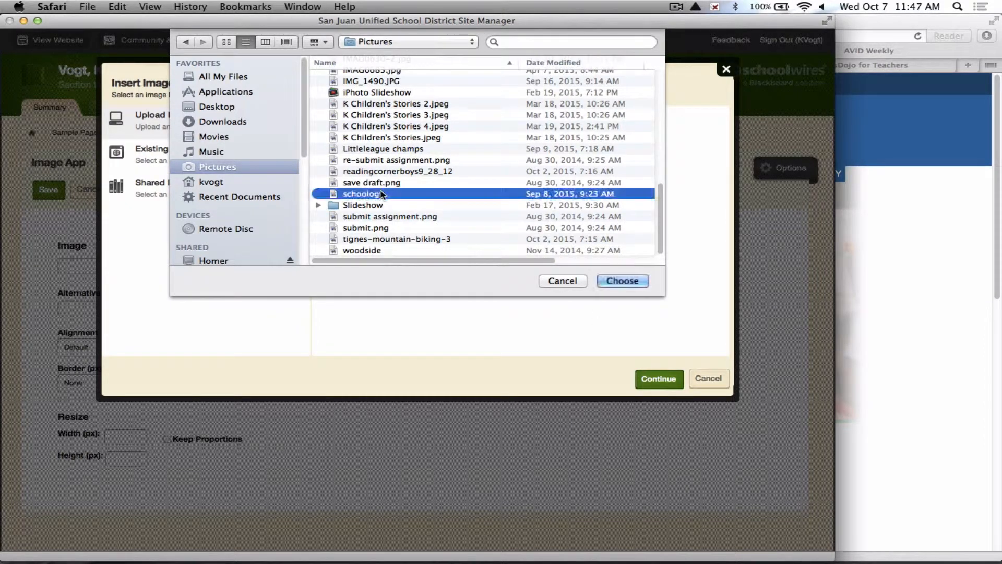
{"action": "left_click", "coordinate": [617, 281]}
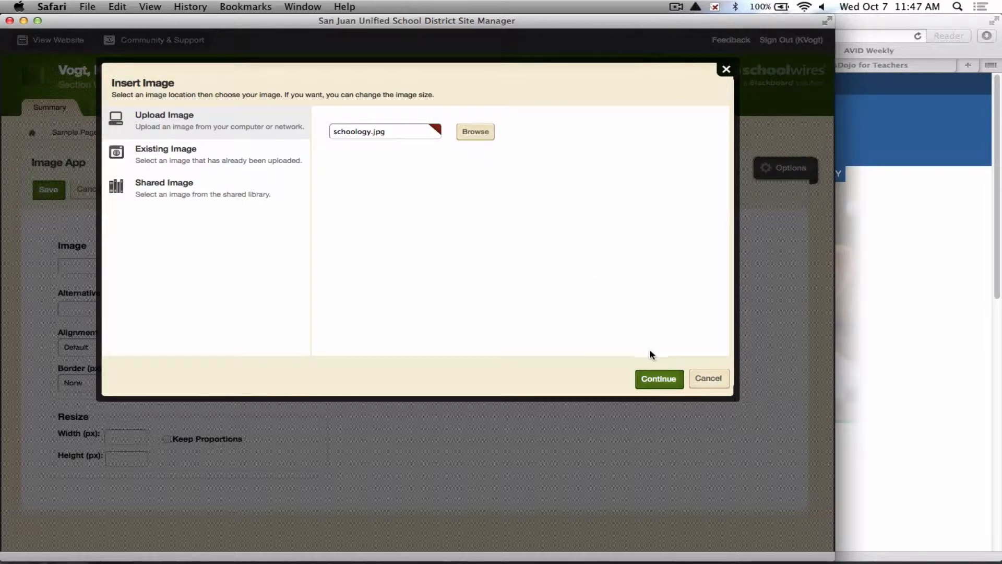
{"action": "left_click", "coordinate": [658, 380]}
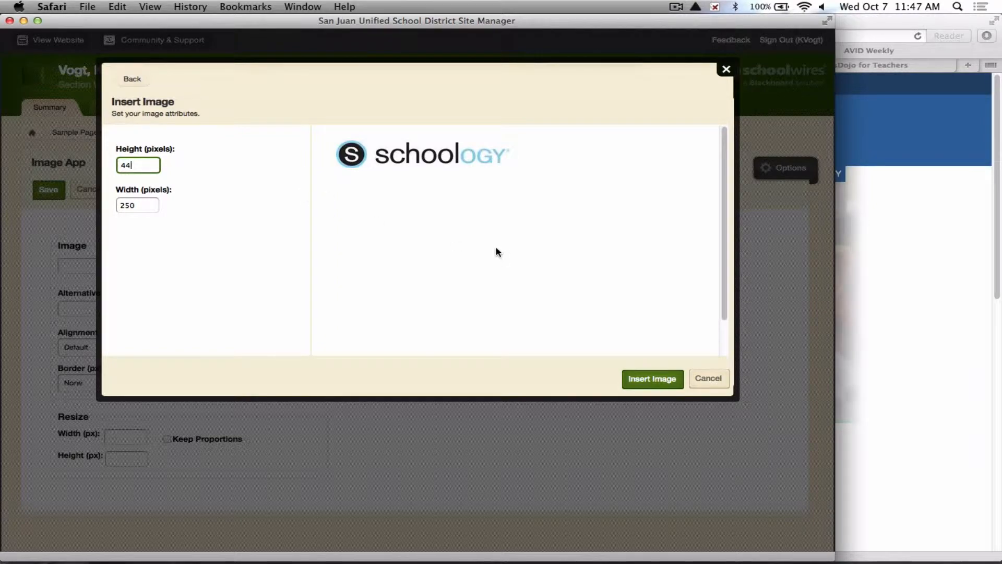
{"action": "key", "text": "Return"}
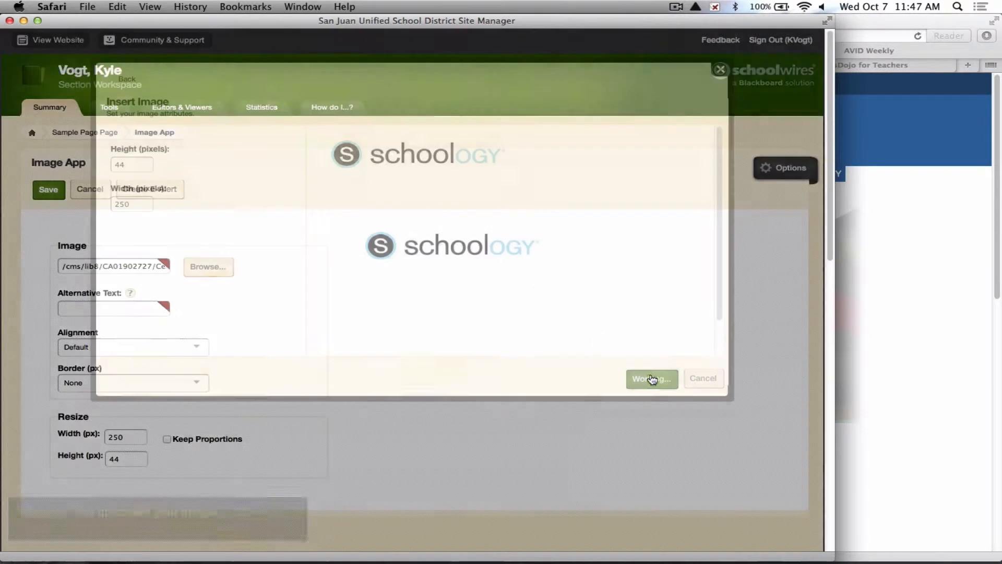
Preview Sample Page on the website, then close the preview.
{"action": "scroll", "coordinate": [536, 298], "scroll_direction": "down", "scroll_amount": 1}
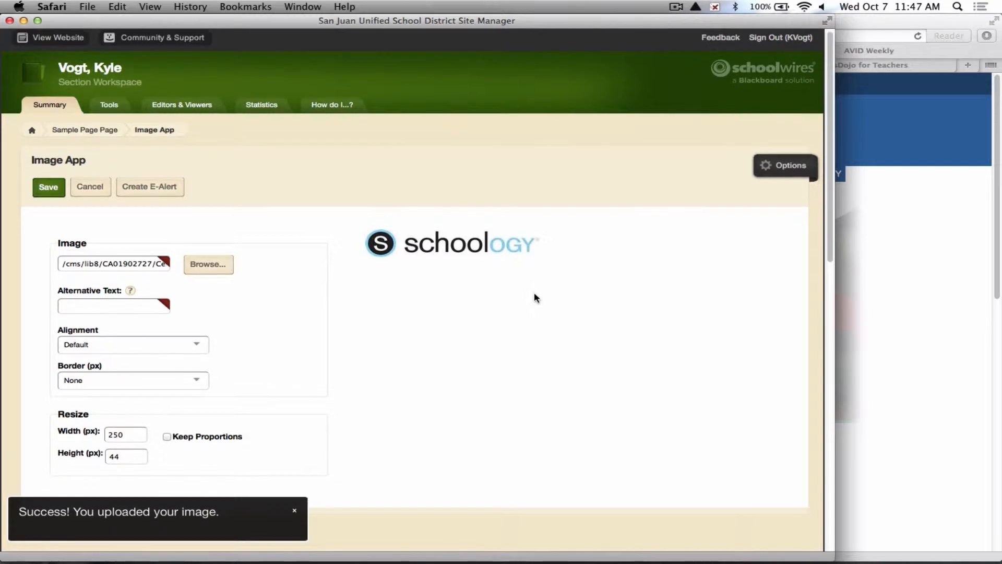
{"action": "scroll", "coordinate": [348, 215], "scroll_direction": "up", "scroll_amount": 1}
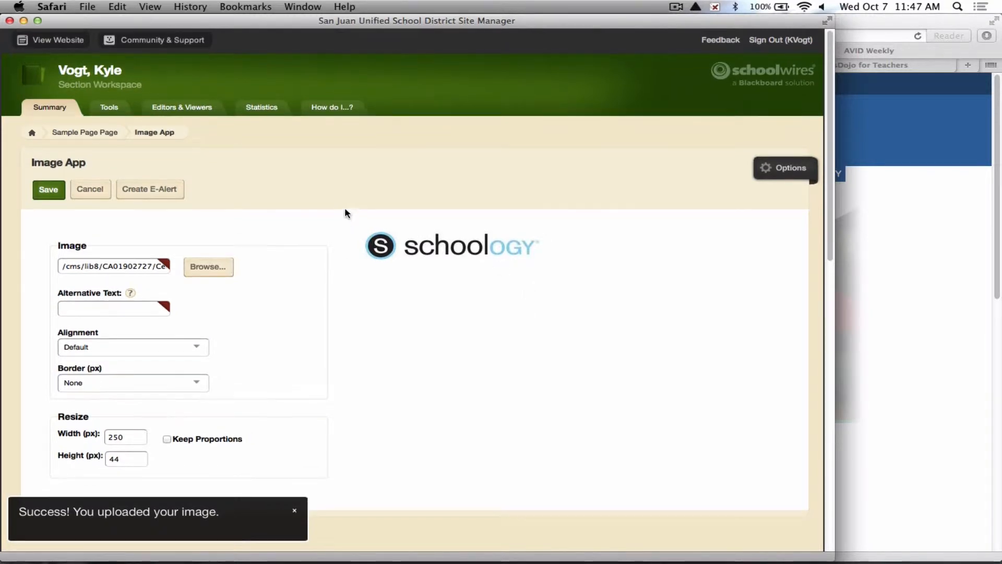
{"action": "left_click", "coordinate": [68, 47]}
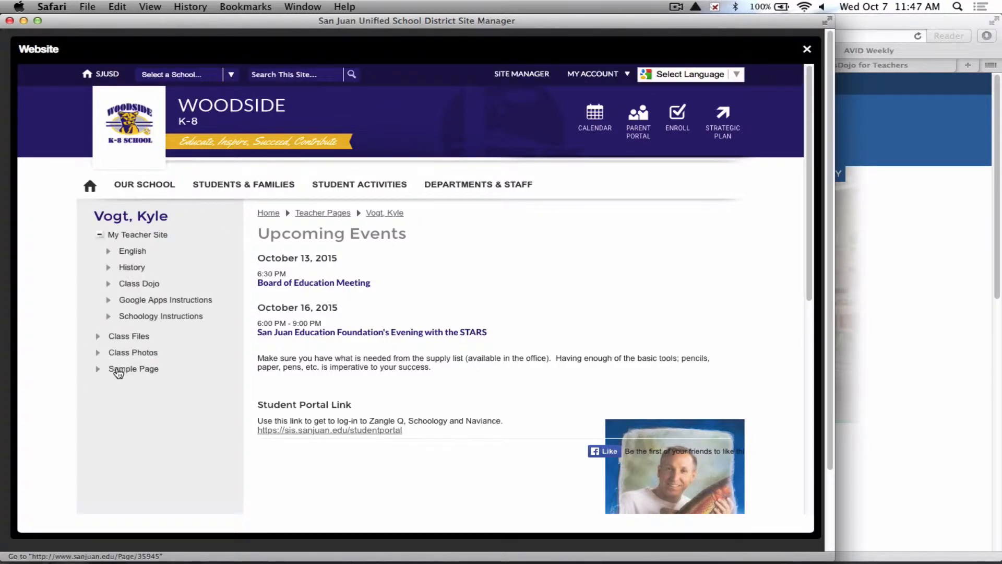
{"action": "left_click", "coordinate": [118, 370]}
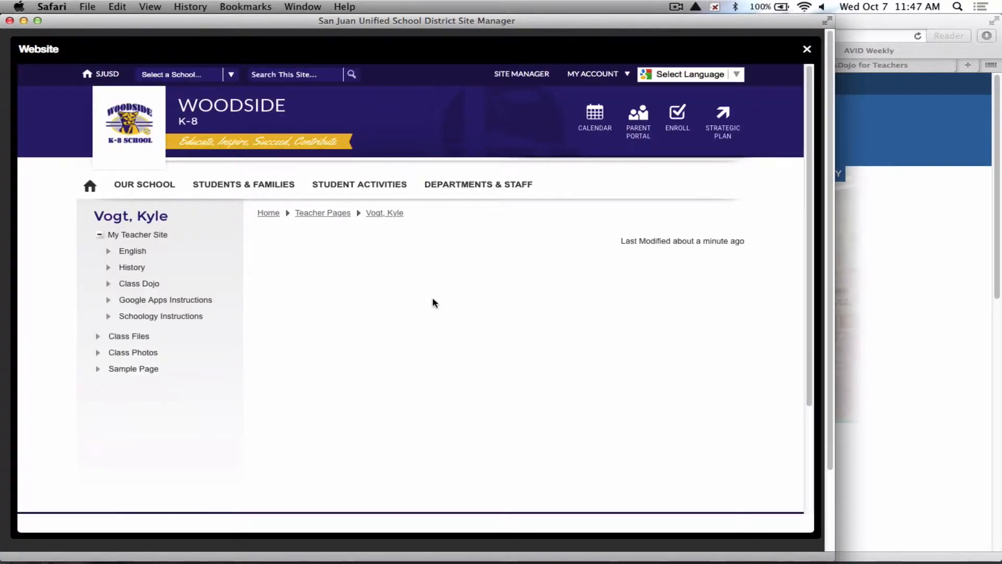
{"action": "scroll", "coordinate": [359, 288], "scroll_direction": "down", "scroll_amount": 3}
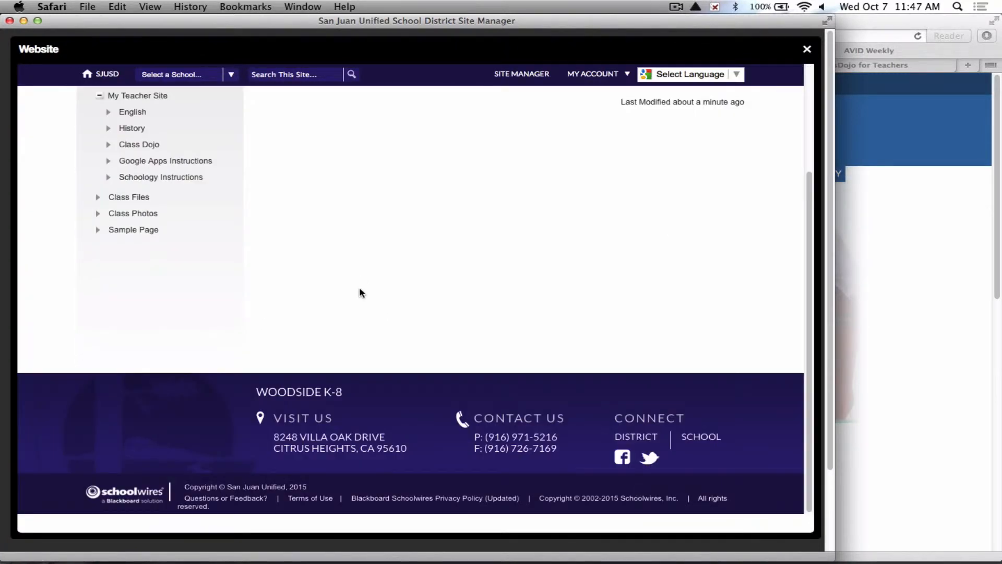
{"action": "scroll", "coordinate": [359, 288], "scroll_direction": "up", "scroll_amount": 3}
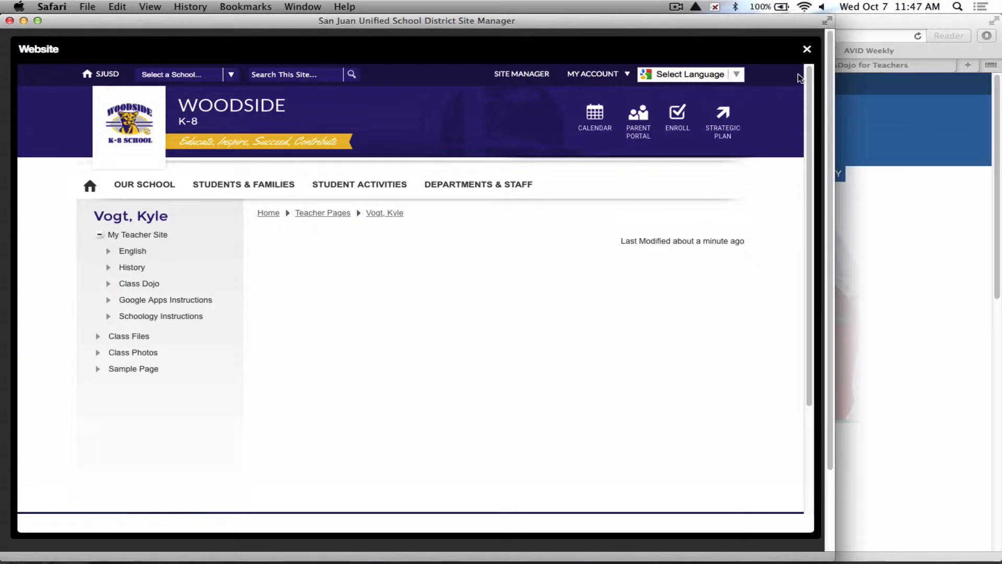
{"action": "left_click", "coordinate": [807, 50]}
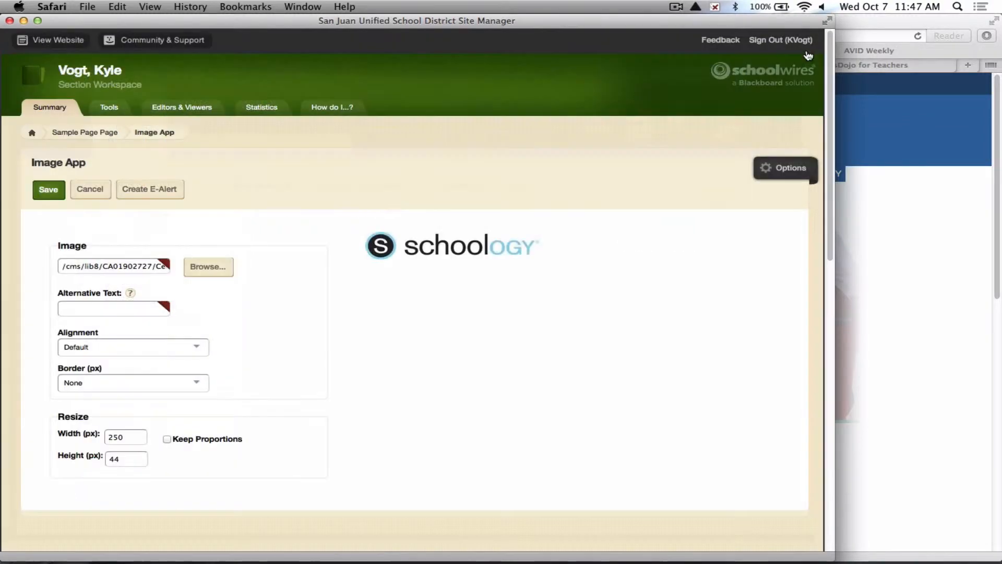
Enter scoology as the image's alternative text and save the Image App.
{"action": "scroll", "coordinate": [294, 324], "scroll_direction": "down", "scroll_amount": 1}
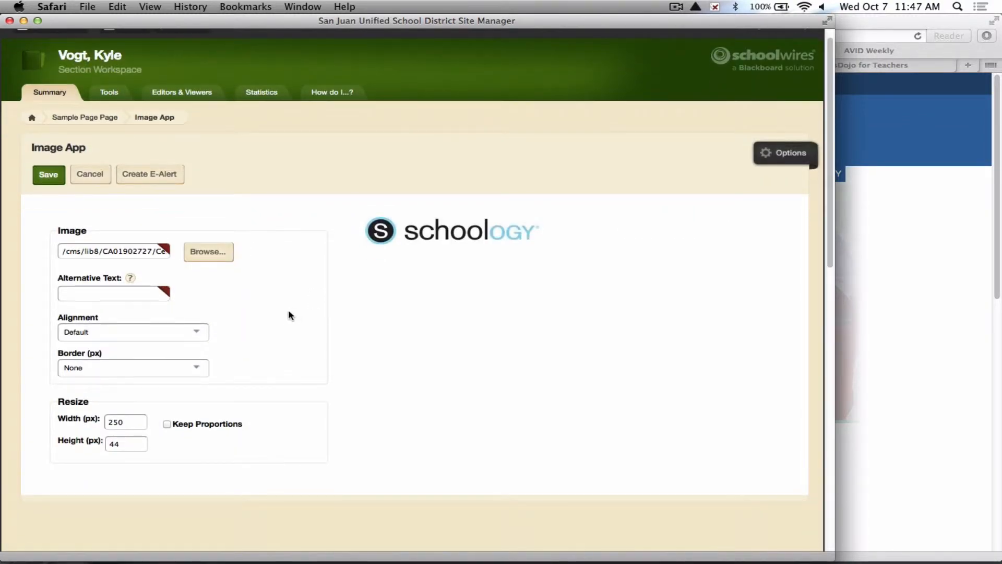
{"action": "scroll", "coordinate": [288, 315], "scroll_direction": "down", "scroll_amount": 5}
{"action": "left_click", "coordinate": [51, 99]}
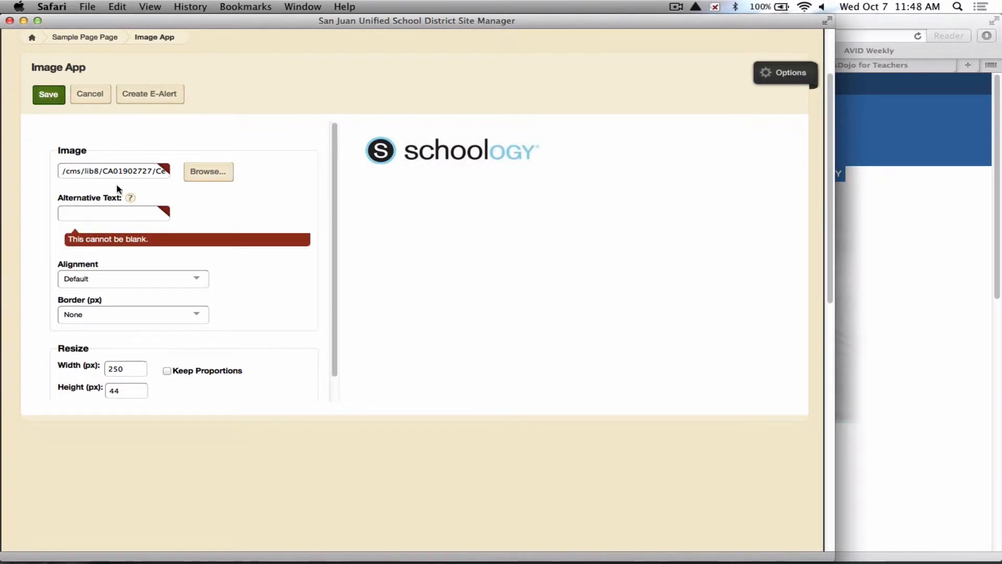
{"action": "left_click", "coordinate": [101, 208]}
{"action": "type", "text": "s"}
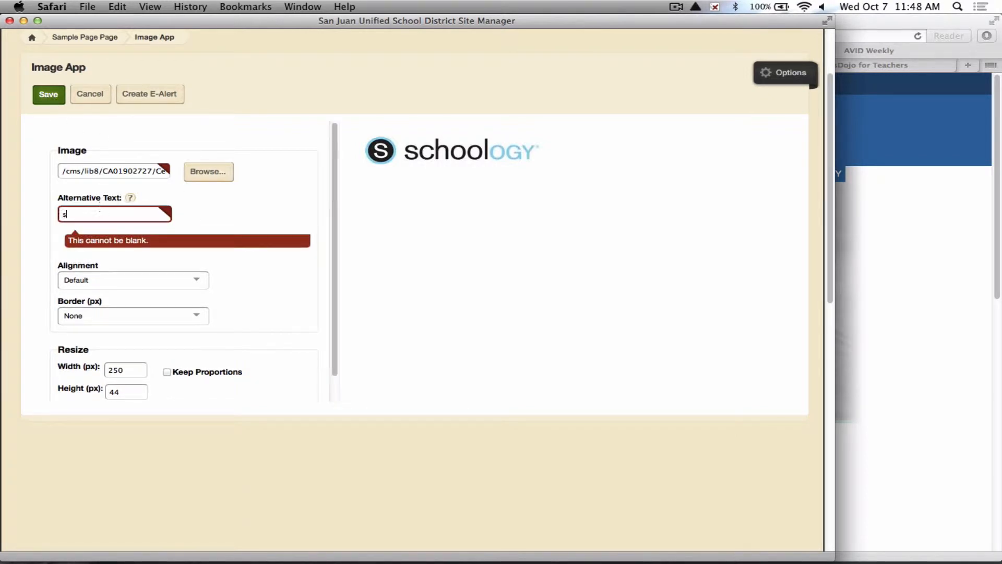
{"action": "type", "text": "coology"}
{"action": "left_click", "coordinate": [264, 217]}
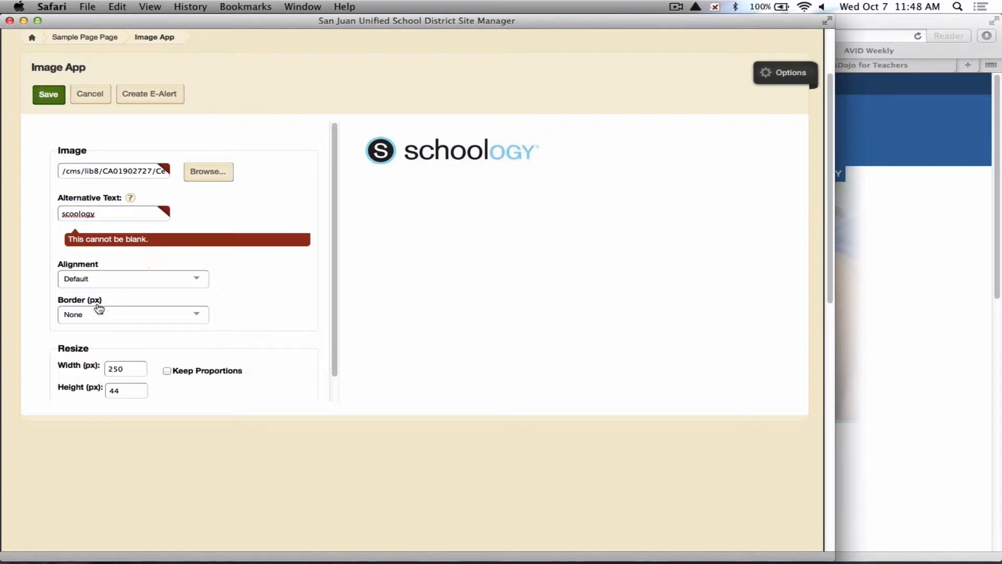
{"action": "left_click", "coordinate": [49, 97]}
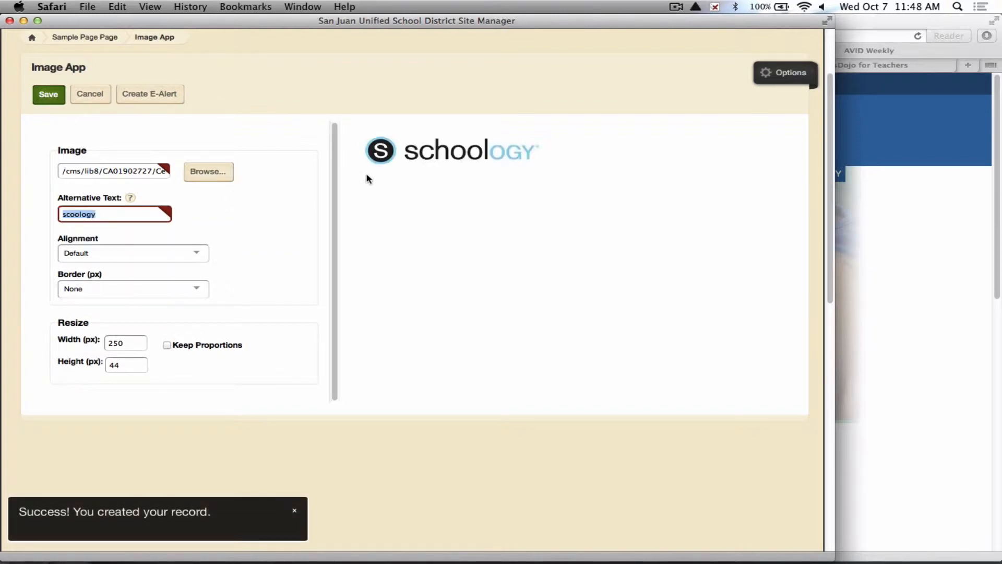
Preview Sample Page again to view the inserted logo, then close the preview.
{"action": "scroll", "coordinate": [700, 125], "scroll_direction": "up", "scroll_amount": 3}
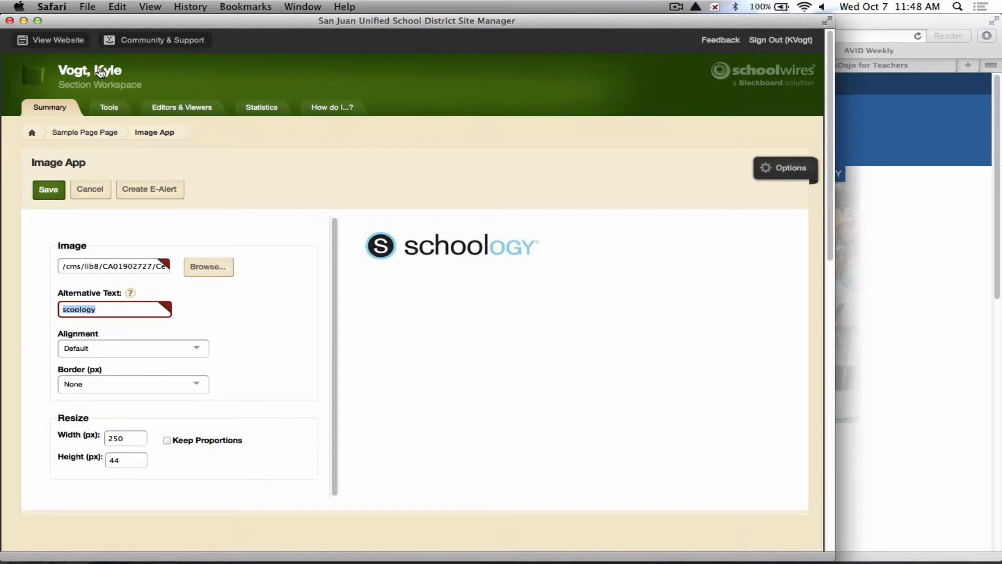
{"action": "left_click", "coordinate": [51, 42]}
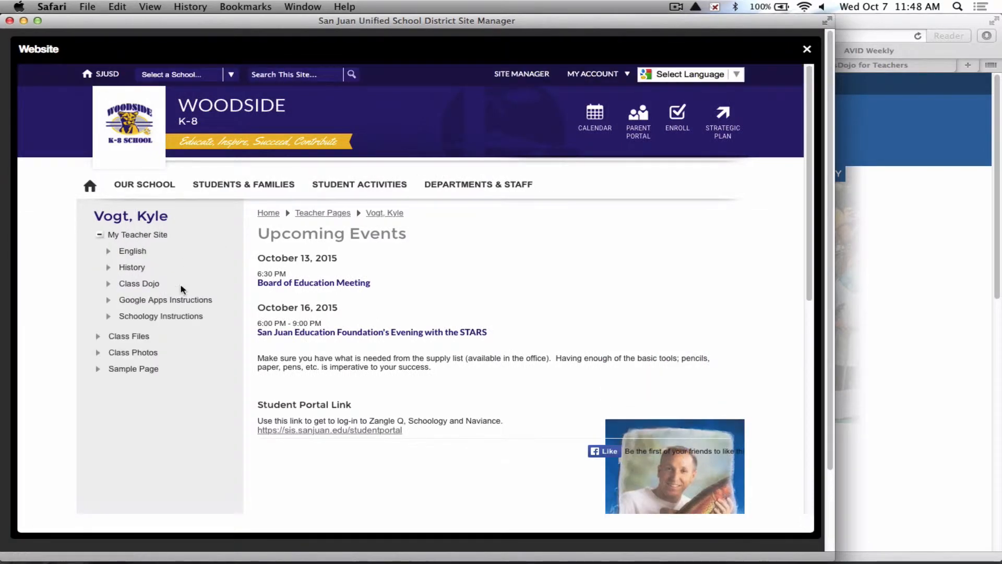
{"action": "left_click", "coordinate": [116, 369]}
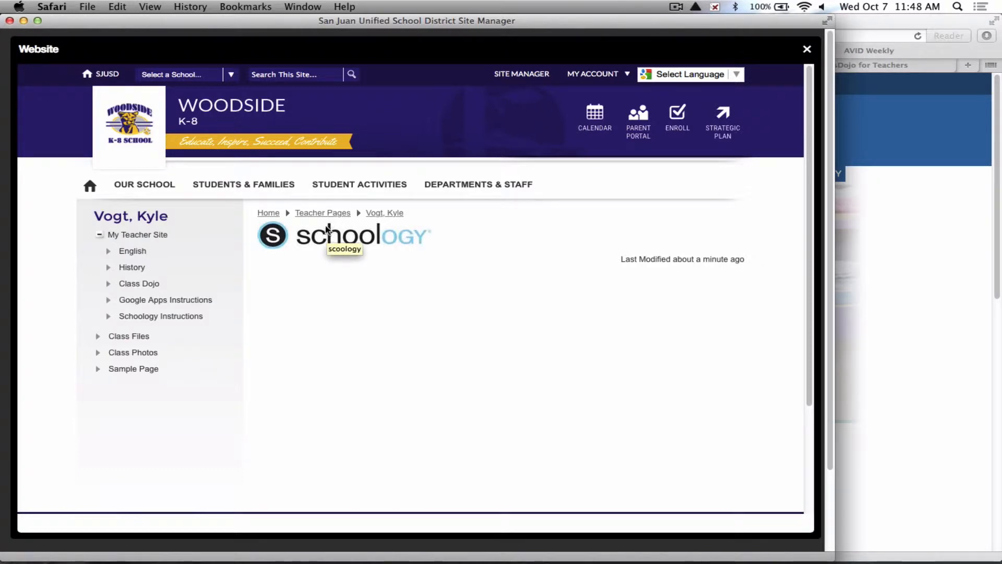
{"action": "left_click", "coordinate": [807, 50]}
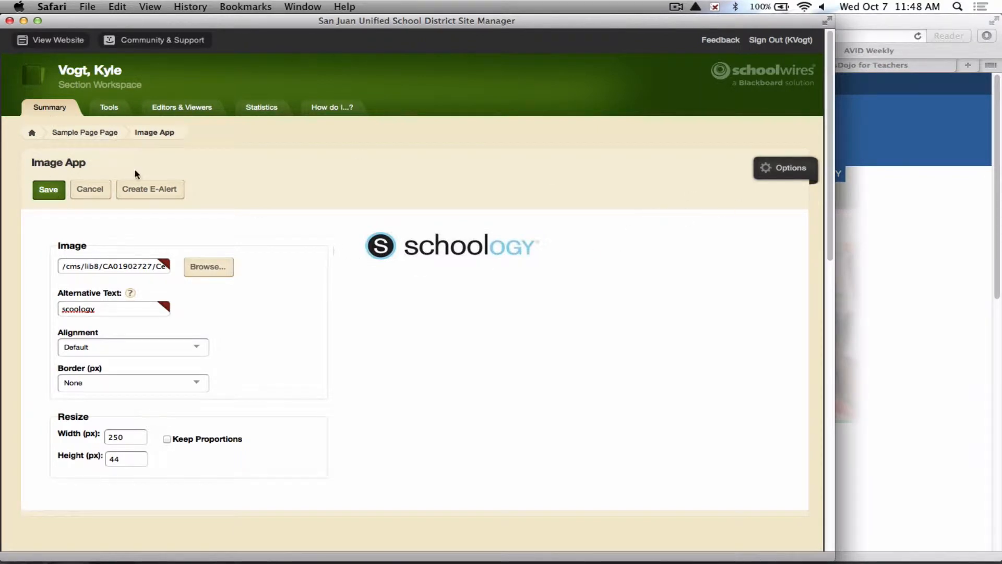
On My Teacher Site Page, set the Upcoming Events app's calendar to Calendar App and save it.
{"action": "left_click", "coordinate": [32, 136]}
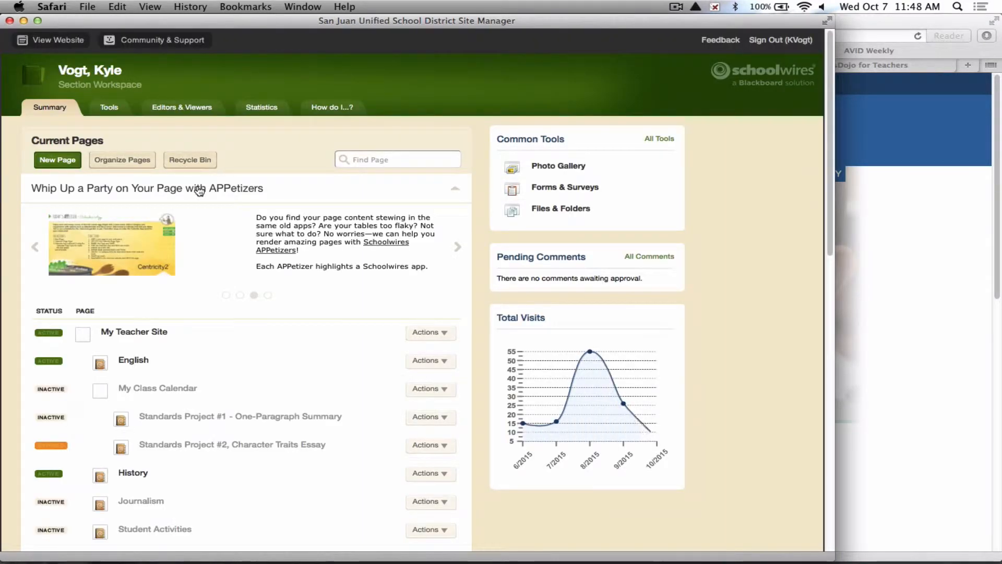
{"action": "left_click", "coordinate": [133, 333]}
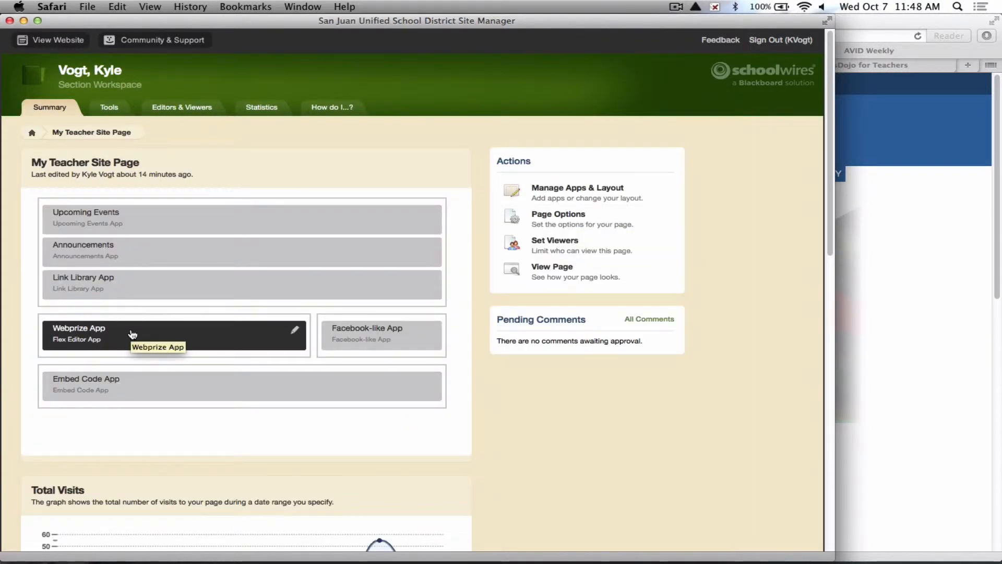
{"action": "left_click", "coordinate": [155, 226]}
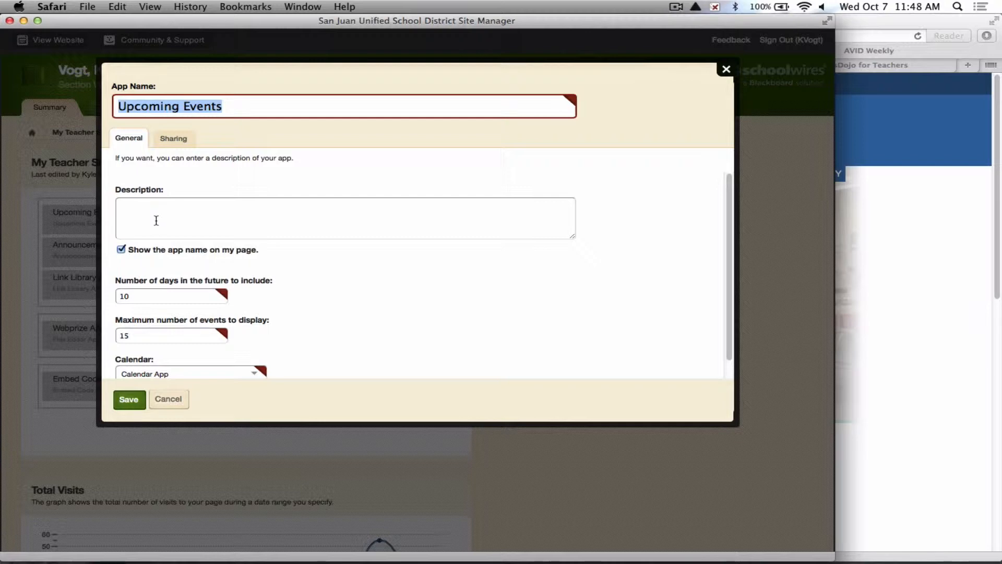
{"action": "scroll", "coordinate": [156, 220], "scroll_direction": "down", "scroll_amount": 1}
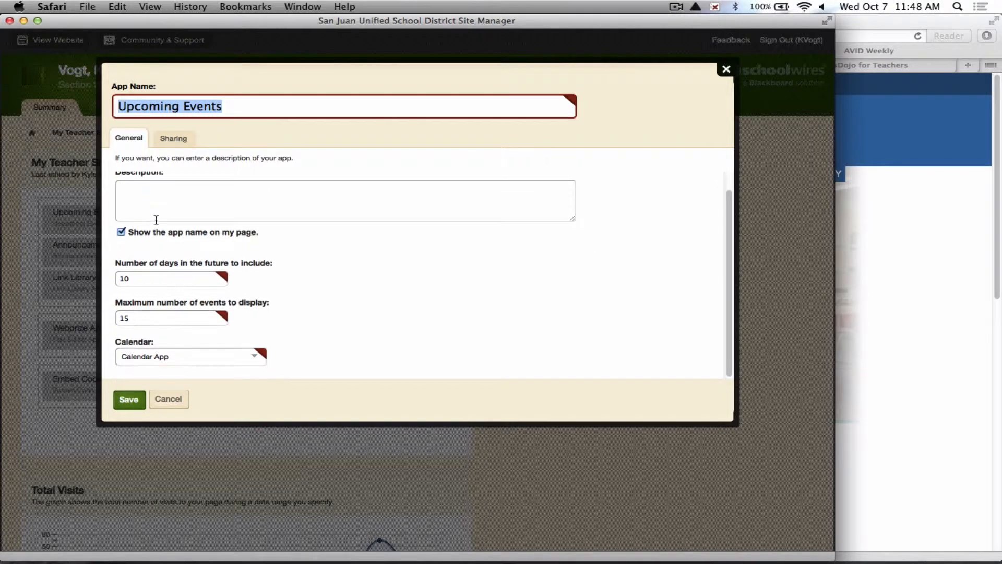
{"action": "left_click", "coordinate": [136, 360]}
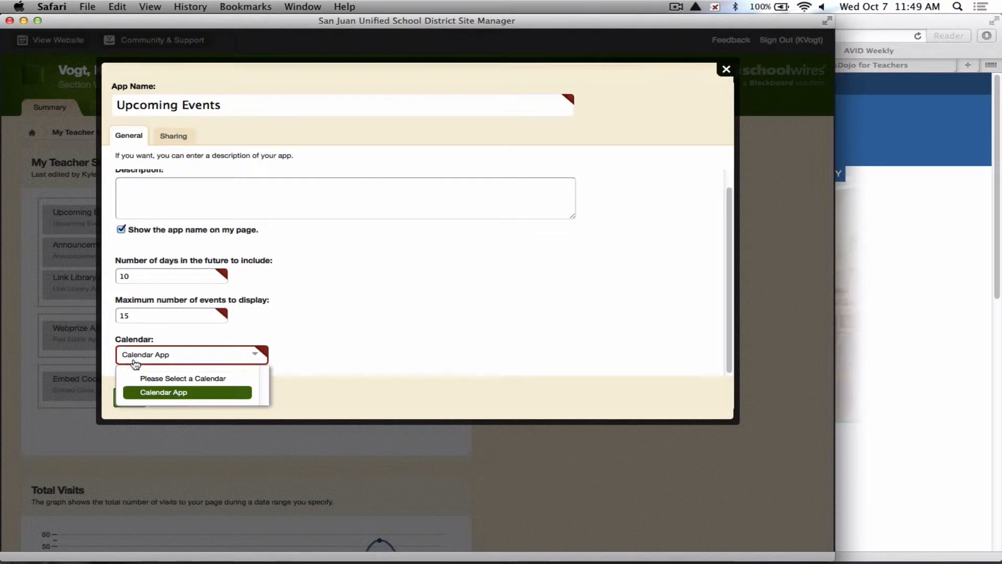
{"action": "left_click", "coordinate": [156, 397]}
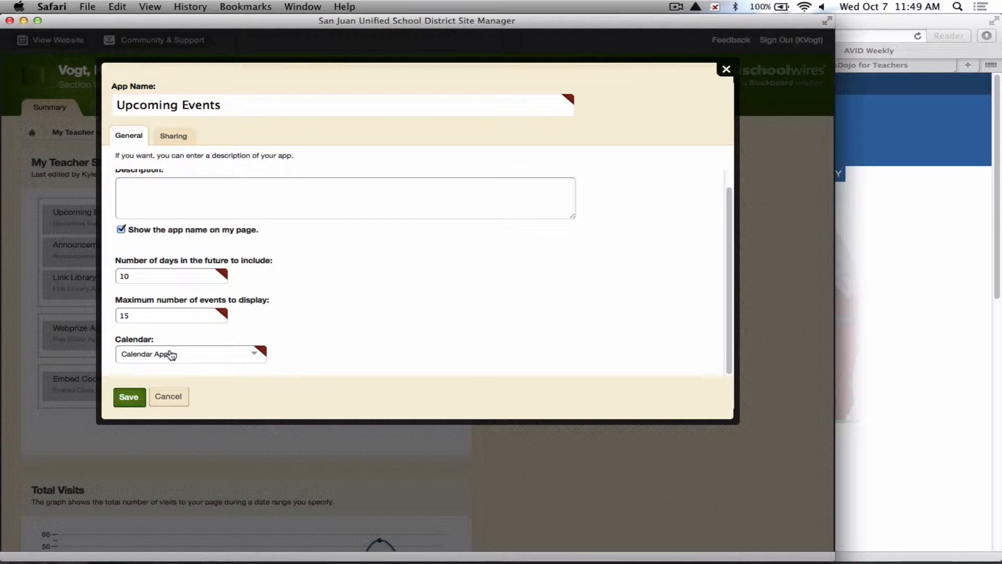
{"action": "left_click", "coordinate": [126, 397]}
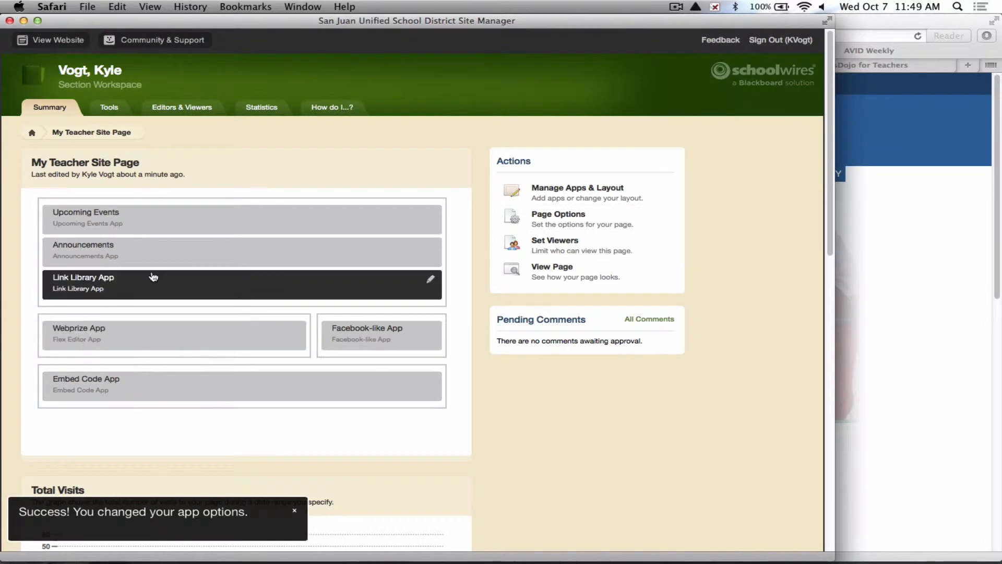
Open the Announcements app and view the Welcome to 4th Grade! announcement, then return to My Teacher Site Page.
{"action": "left_click", "coordinate": [156, 258]}
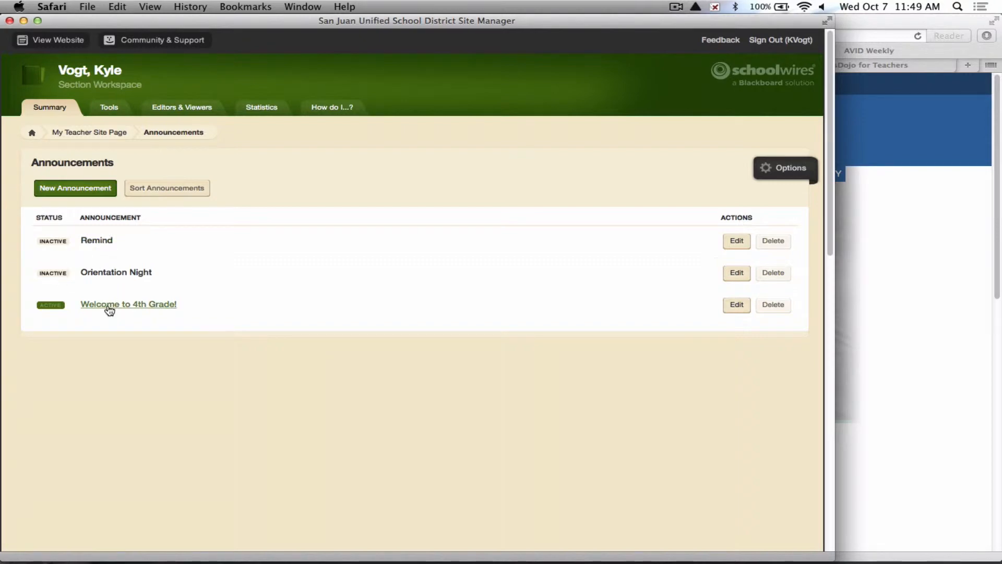
{"action": "left_click", "coordinate": [99, 306]}
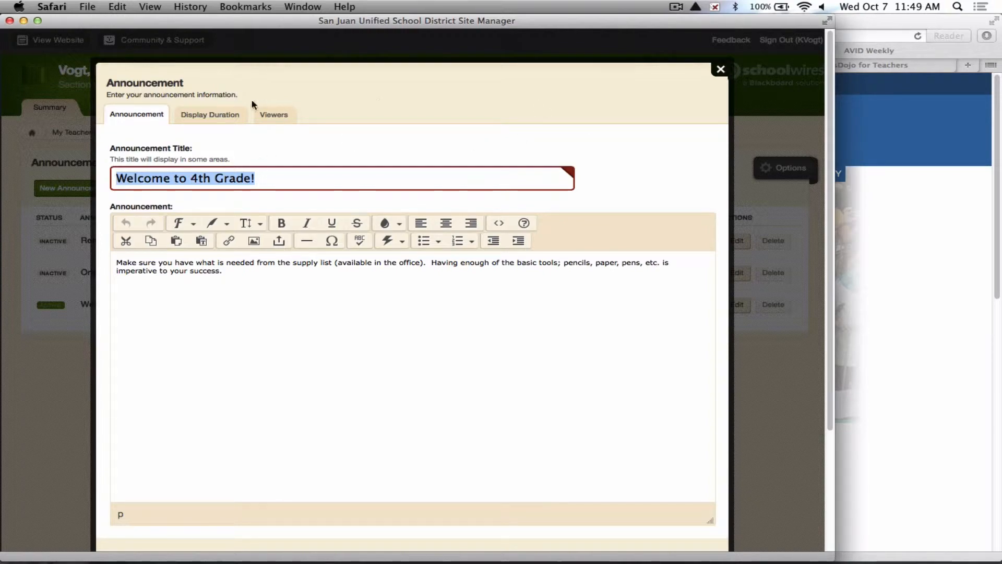
{"action": "left_click", "coordinate": [720, 68]}
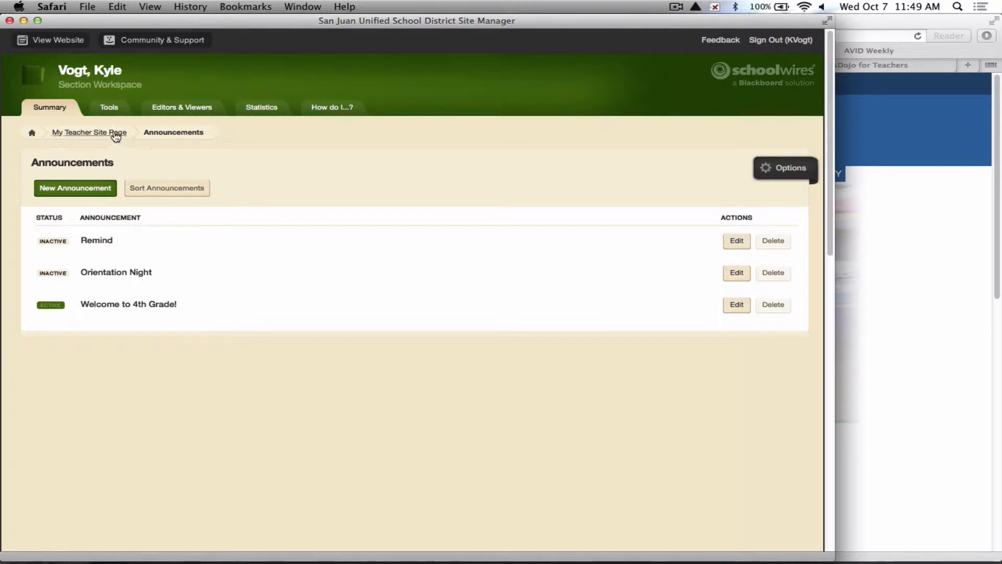
{"action": "left_click", "coordinate": [98, 135]}
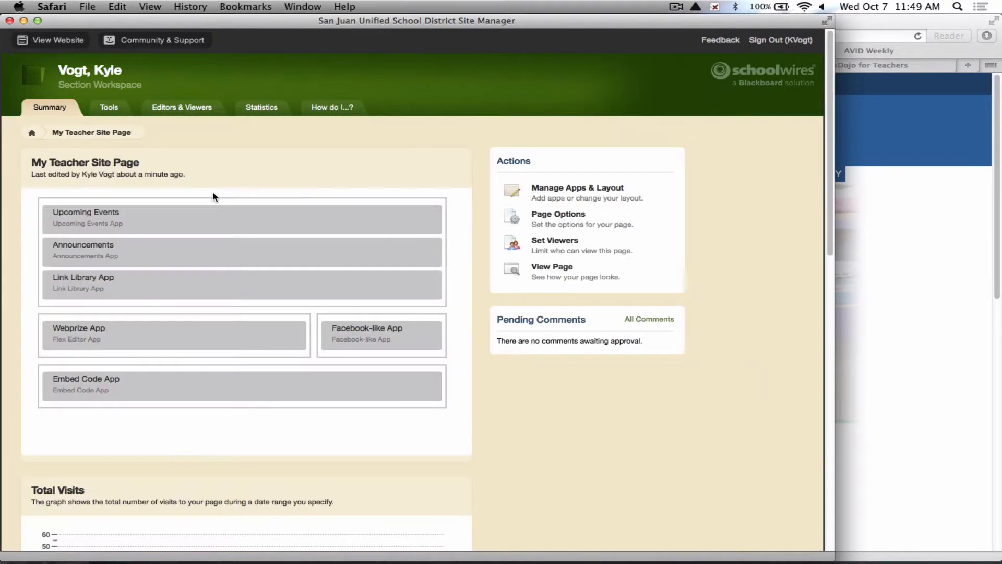
Examine the Link Library App's links and the Total Visits graph of My Teacher Site Page.
{"action": "left_click", "coordinate": [154, 289]}
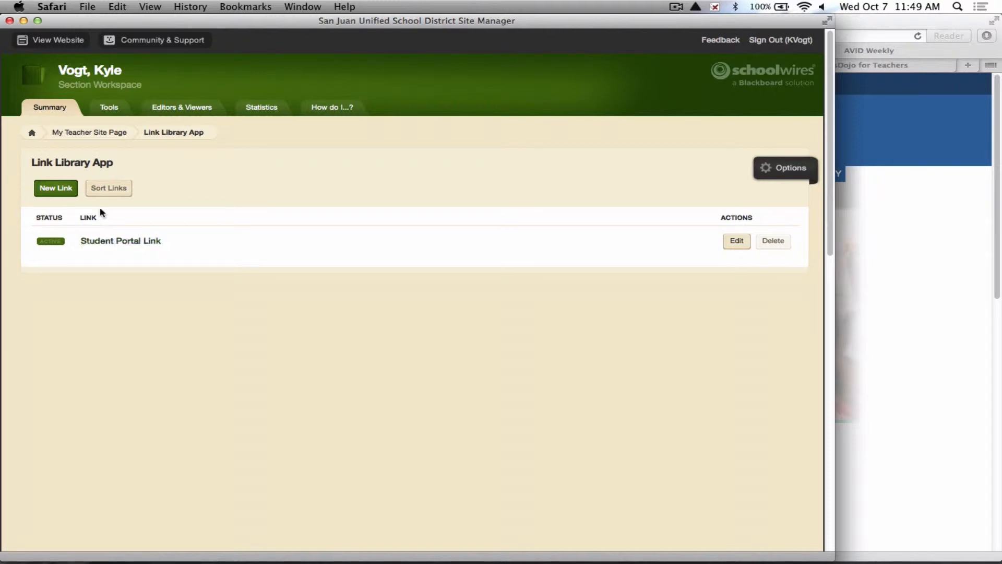
{"action": "left_click", "coordinate": [88, 133]}
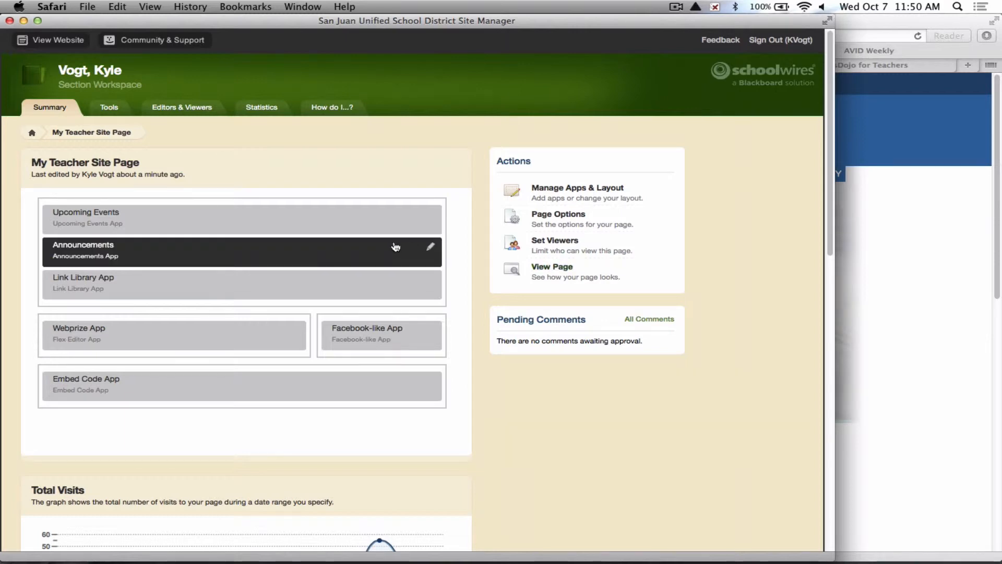
{"action": "scroll", "coordinate": [375, 203], "scroll_direction": "down", "scroll_amount": 4}
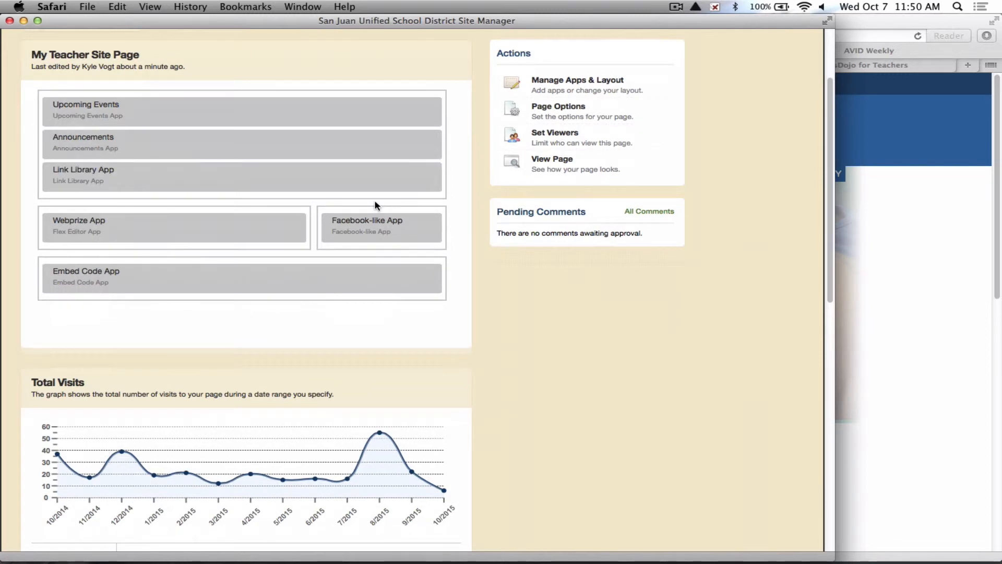
{"action": "mouse_move", "coordinate": [379, 435]}
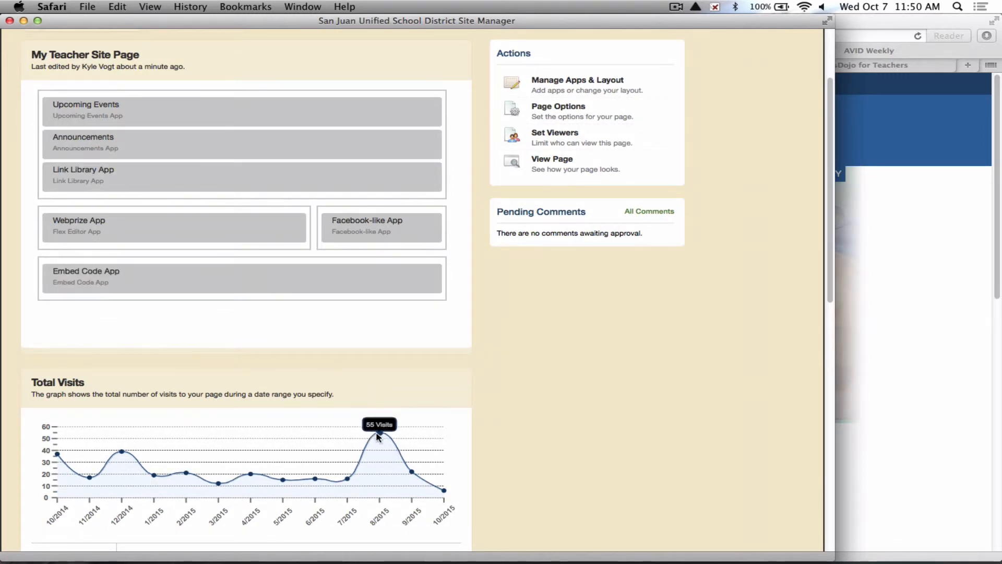
{"action": "scroll", "coordinate": [313, 420], "scroll_direction": "up", "scroll_amount": 2}
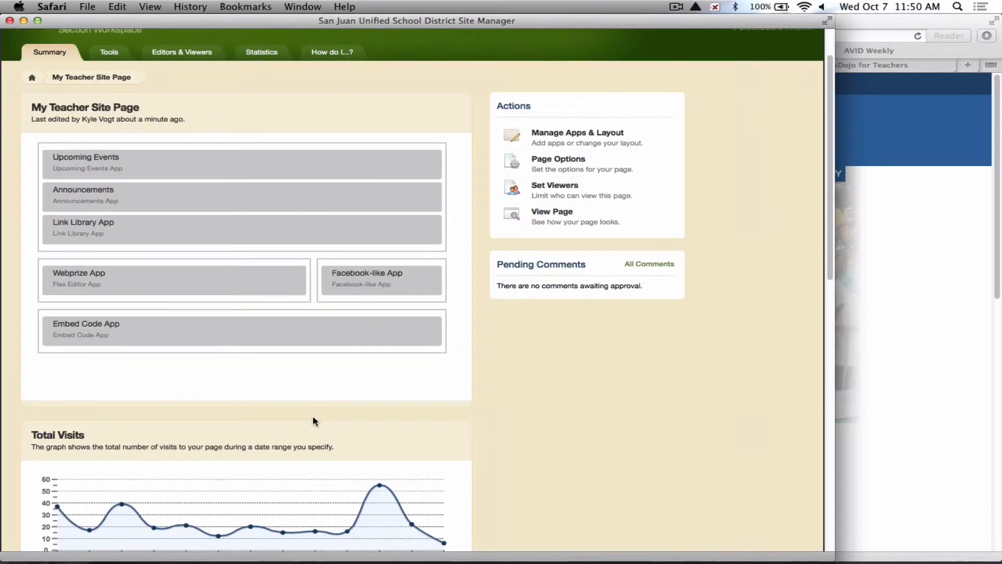
{"action": "scroll", "coordinate": [313, 421], "scroll_direction": "up", "scroll_amount": 2}
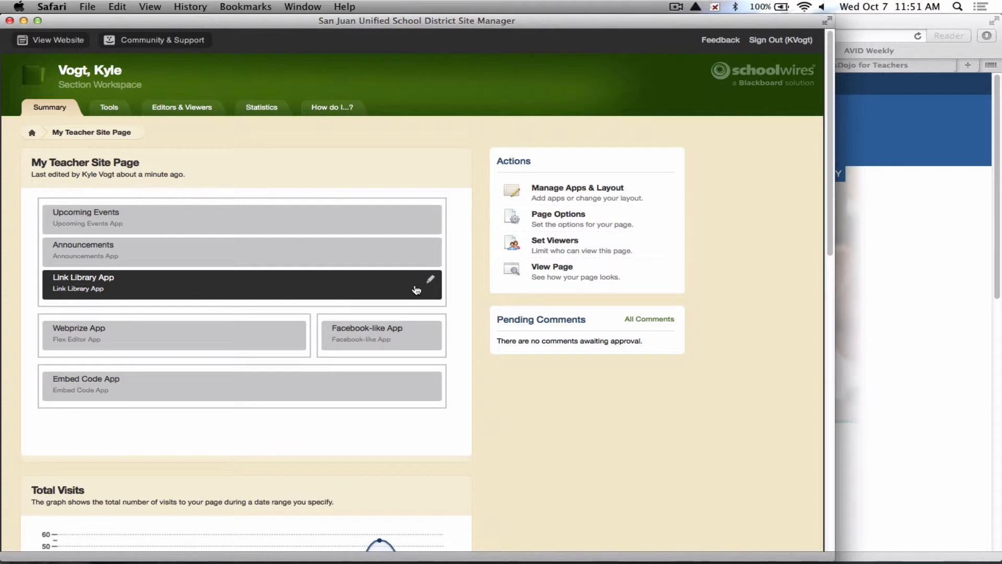
Start a new file in the Class Files page's File Library App titled Reading Log.
{"action": "left_click", "coordinate": [33, 136]}
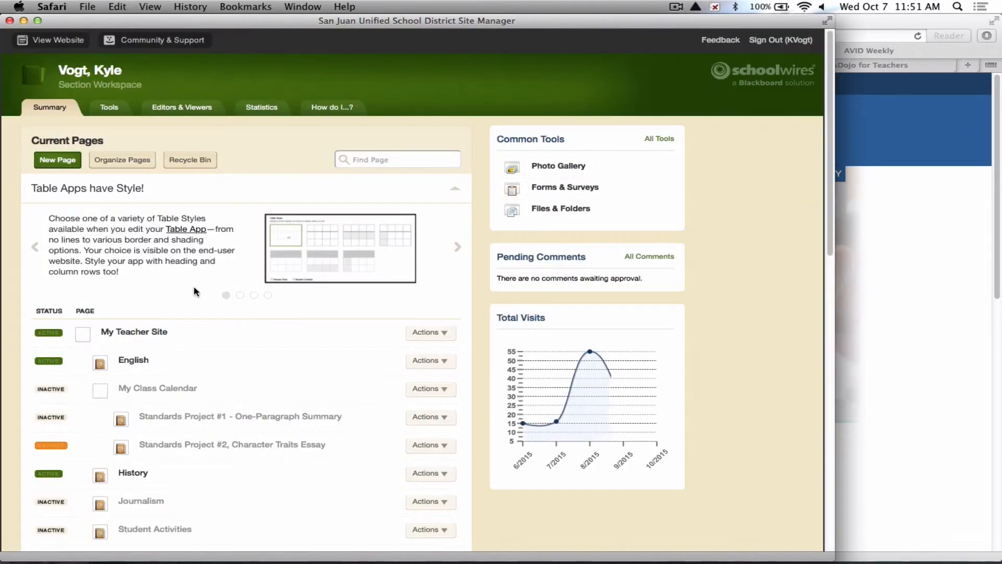
{"action": "scroll", "coordinate": [194, 293], "scroll_direction": "down", "scroll_amount": 3}
{"action": "scroll", "coordinate": [194, 292], "scroll_direction": "down", "scroll_amount": 6}
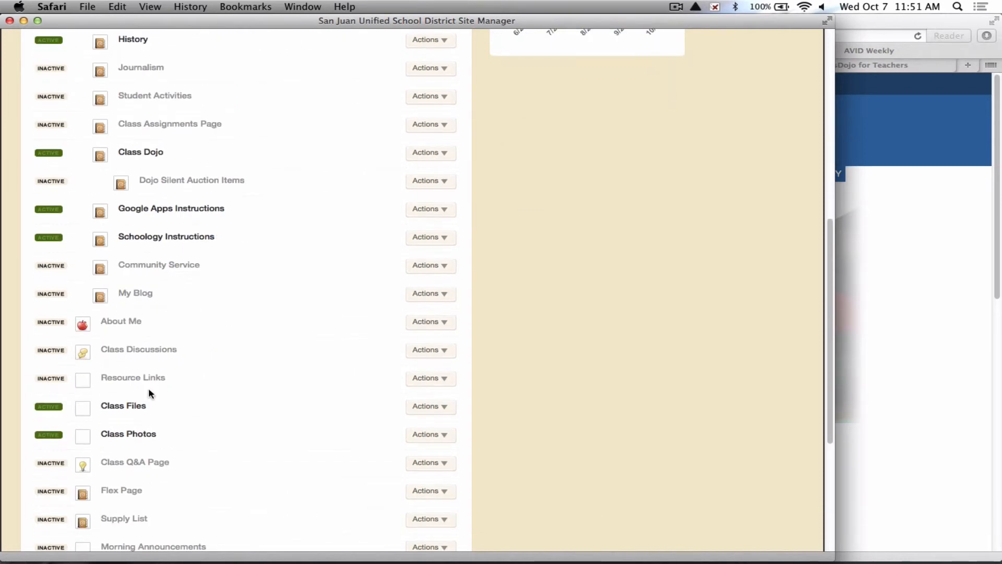
{"action": "left_click", "coordinate": [124, 407]}
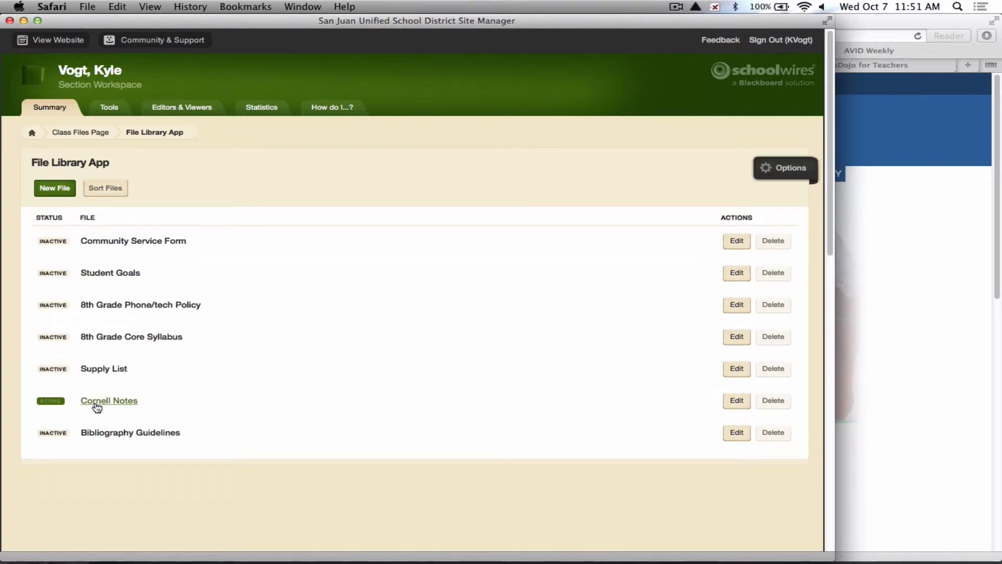
{"action": "left_click", "coordinate": [54, 188]}
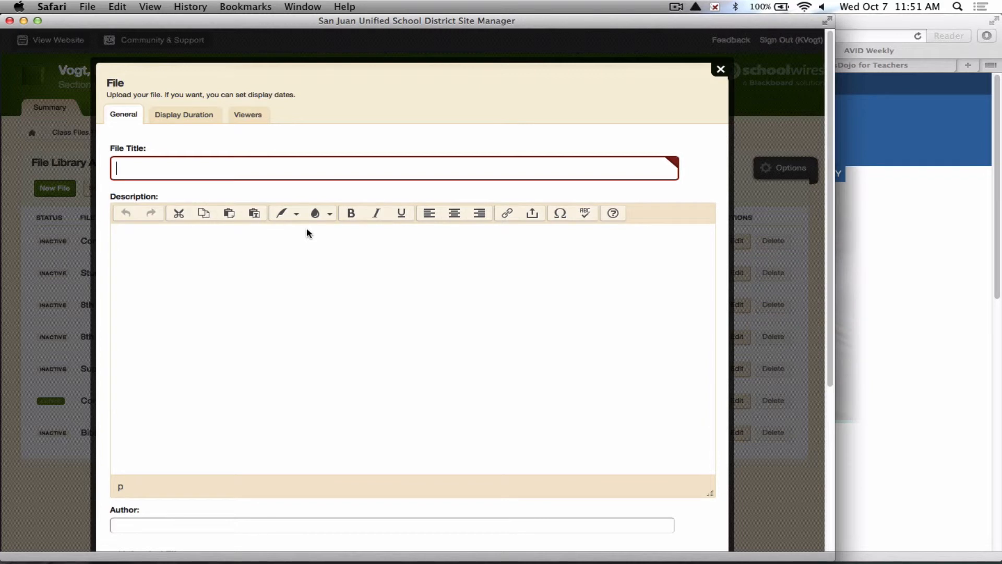
{"action": "scroll", "coordinate": [307, 232], "scroll_direction": "down", "scroll_amount": 3}
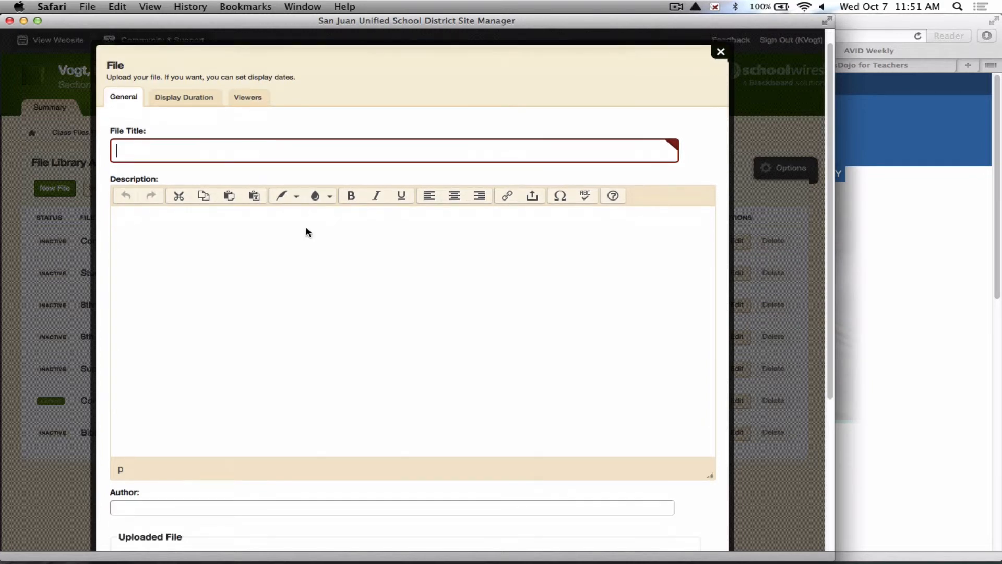
{"action": "scroll", "coordinate": [306, 231], "scroll_direction": "up", "scroll_amount": 1}
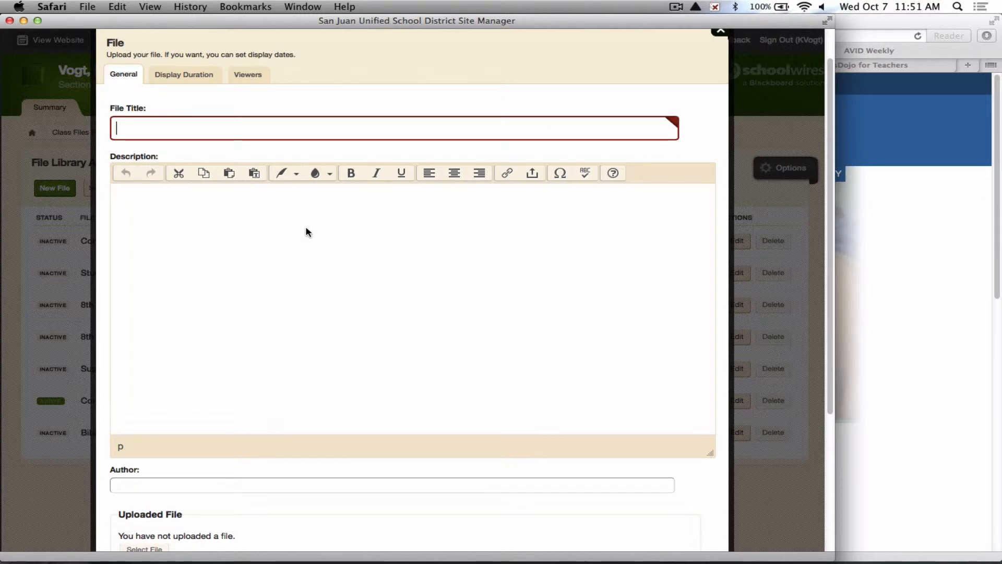
{"action": "type", "text": "Reading "}
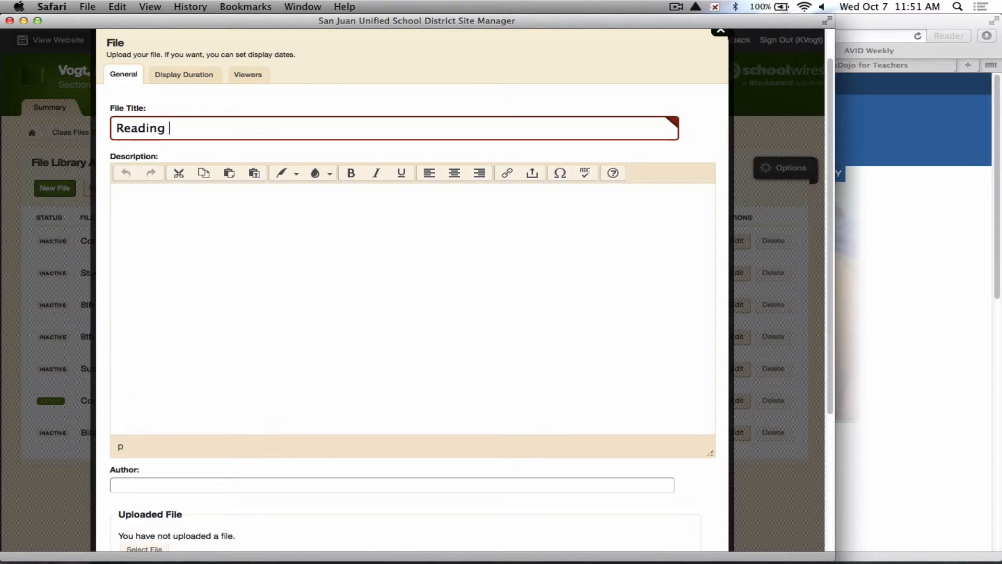
{"action": "type", "text": "LOg"}
{"action": "key", "text": "BackSpace"}
{"action": "key", "text": "BackSpace"}
{"action": "type", "text": "og"}
Enter the file description: Print this PDF if you are out of room on your reading log.
{"action": "left_click", "coordinate": [243, 231]}
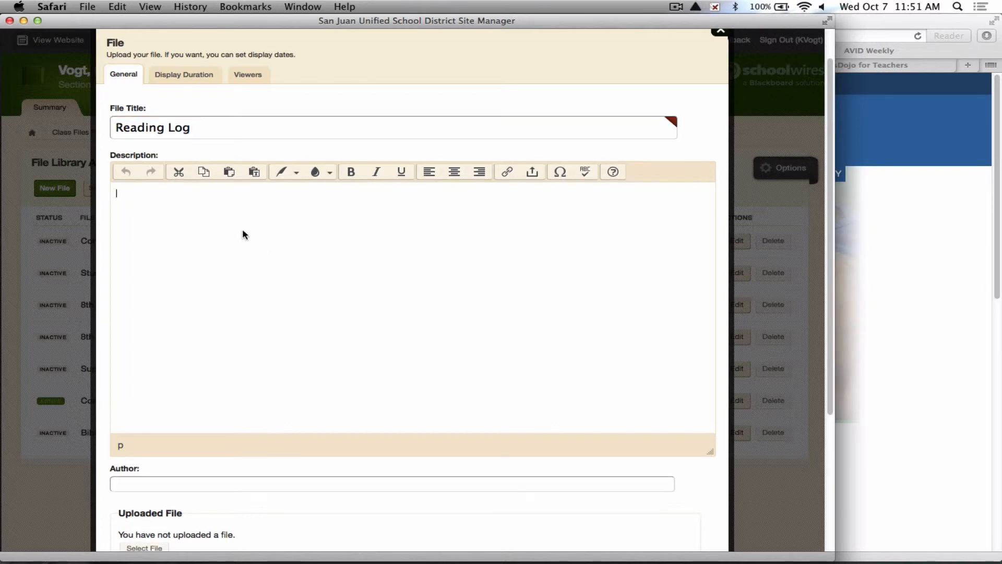
{"action": "type", "text": "Print"}
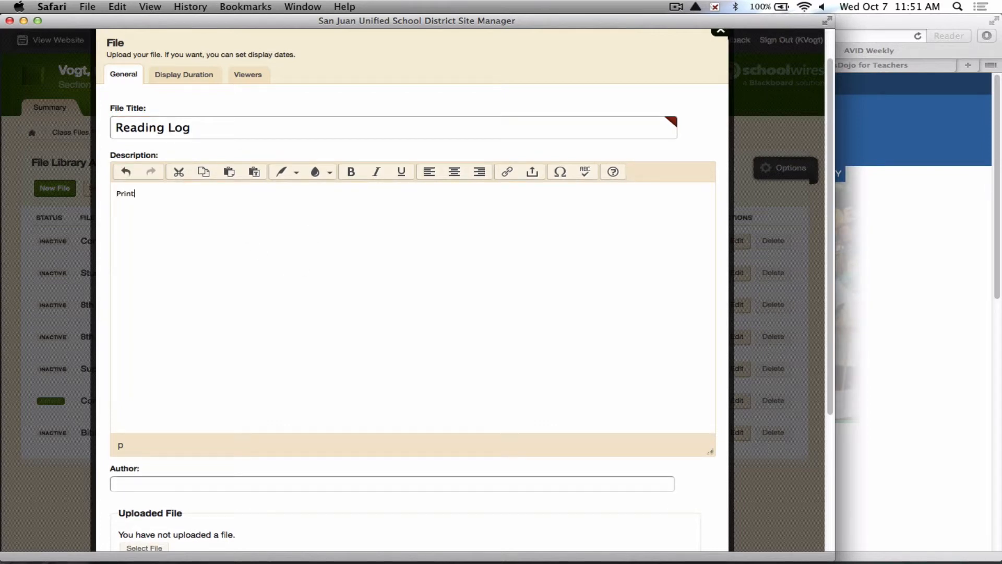
{"action": "type", "text": " this PDF if you are out "}
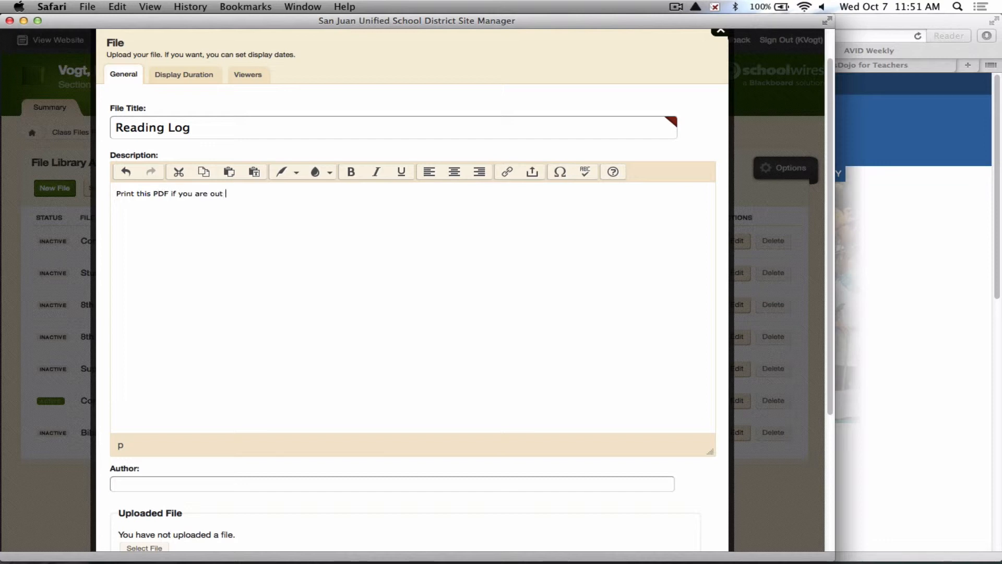
{"action": "type", "text": "of room on oyo"}
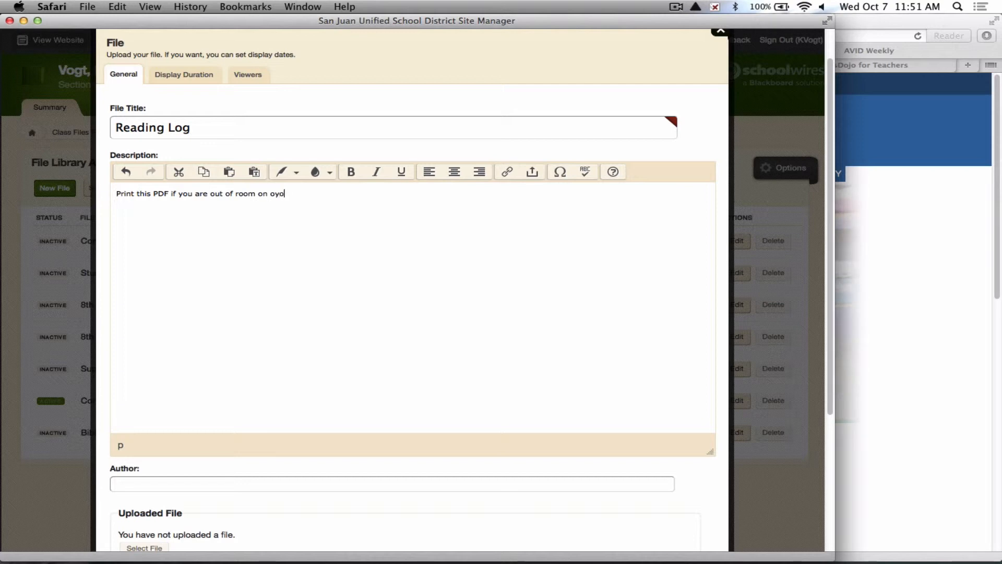
{"action": "key", "text": "BackSpace"}
{"action": "key", "text": "BackSpace"}
{"action": "key", "text": "BackSpace"}
{"action": "type", "text": "your reading log."}
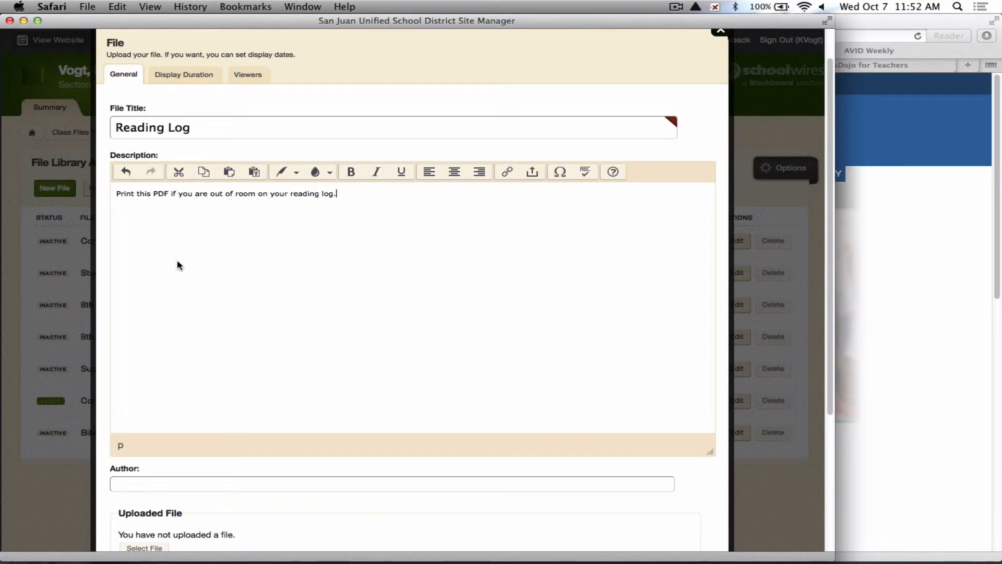
Fill in the Author field with the teacher's username.
{"action": "scroll", "coordinate": [176, 265], "scroll_direction": "down", "scroll_amount": 4}
{"action": "left_click", "coordinate": [150, 383]}
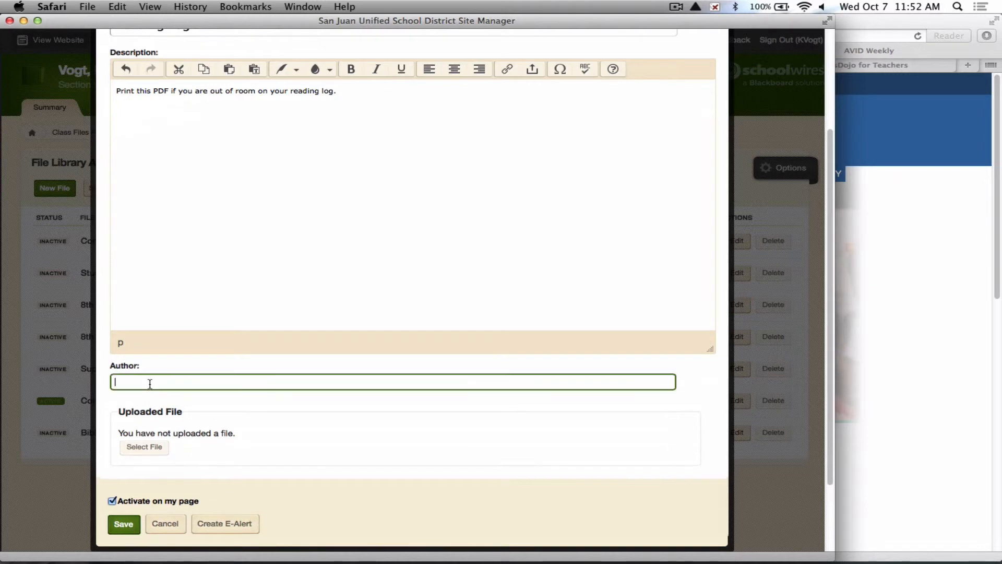
{"action": "type", "text": "kvogt"}
Attach ReadingLog-2 from the 4th Grade English folder as the uploaded file and save the Reading Log entry.
{"action": "left_click", "coordinate": [251, 437]}
{"action": "left_click", "coordinate": [144, 447]}
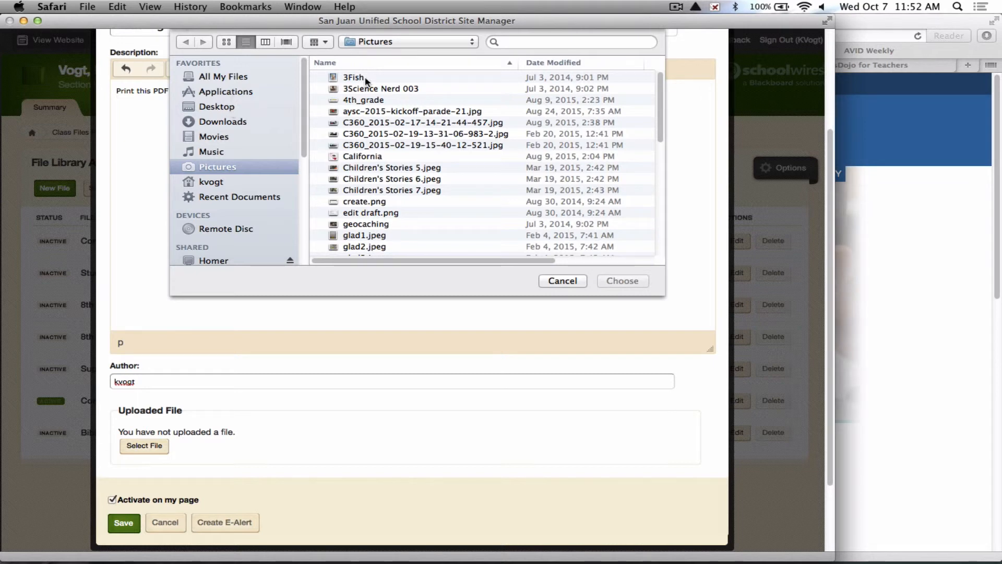
{"action": "left_click", "coordinate": [379, 43]}
{"action": "left_click", "coordinate": [379, 42]}
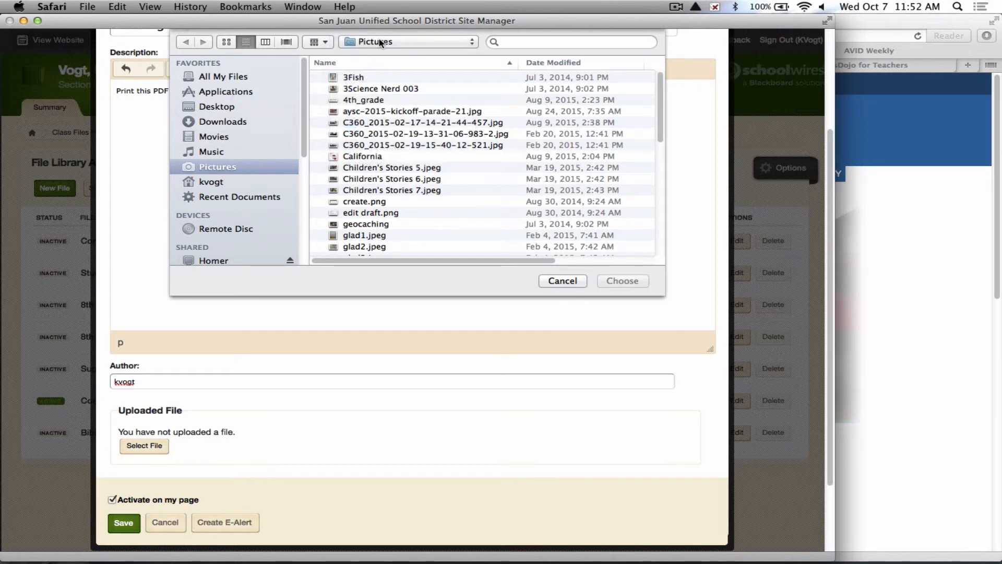
{"action": "left_click", "coordinate": [379, 42]}
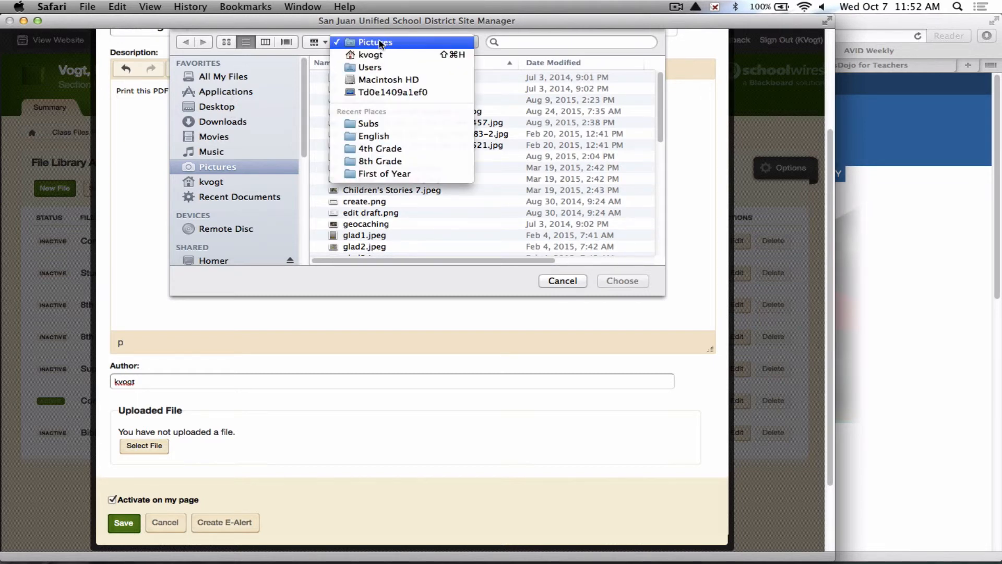
{"action": "left_click", "coordinate": [380, 149]}
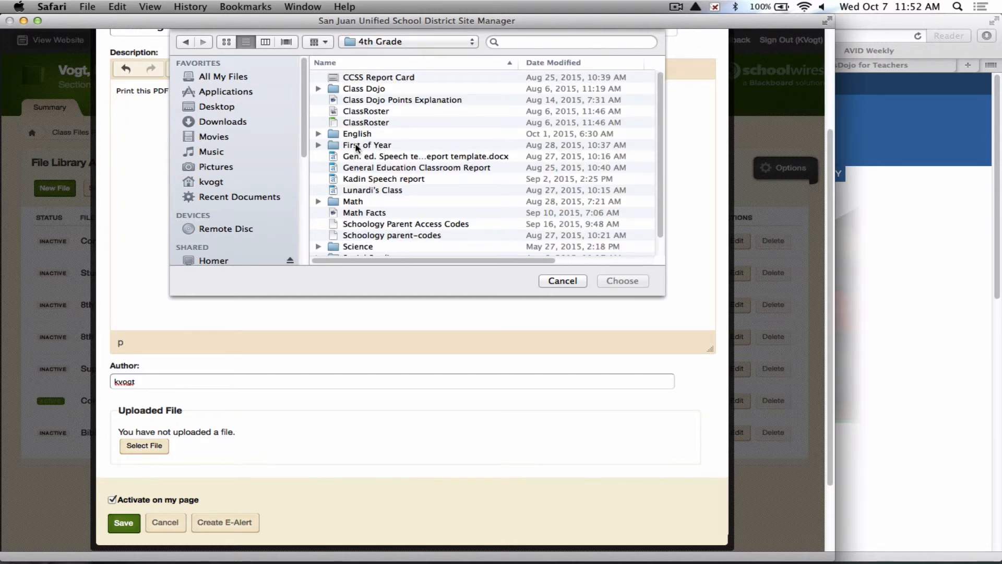
{"action": "scroll", "coordinate": [399, 156], "scroll_direction": "down", "scroll_amount": 1}
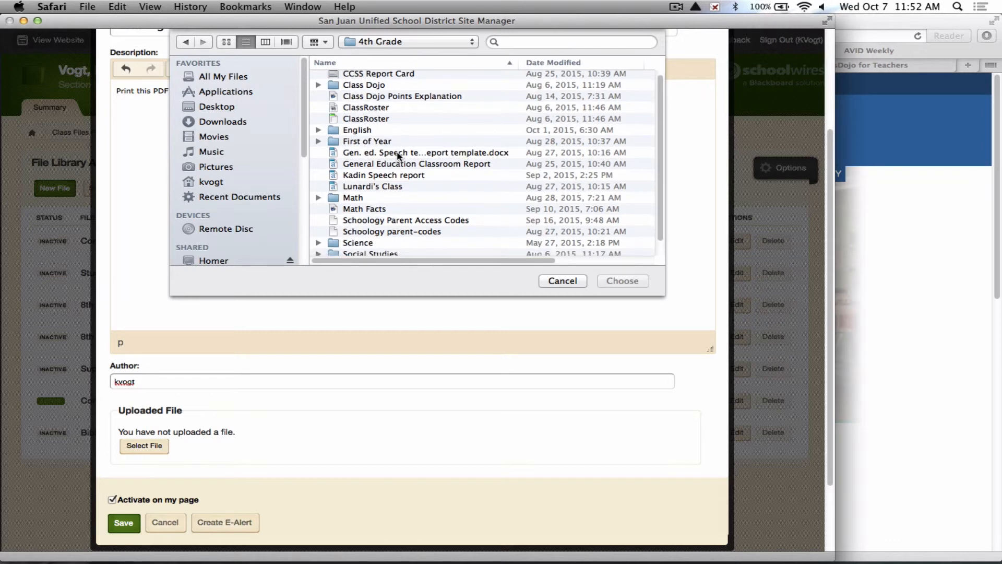
{"action": "left_click", "coordinate": [348, 130]}
{"action": "double_click", "coordinate": [349, 130]}
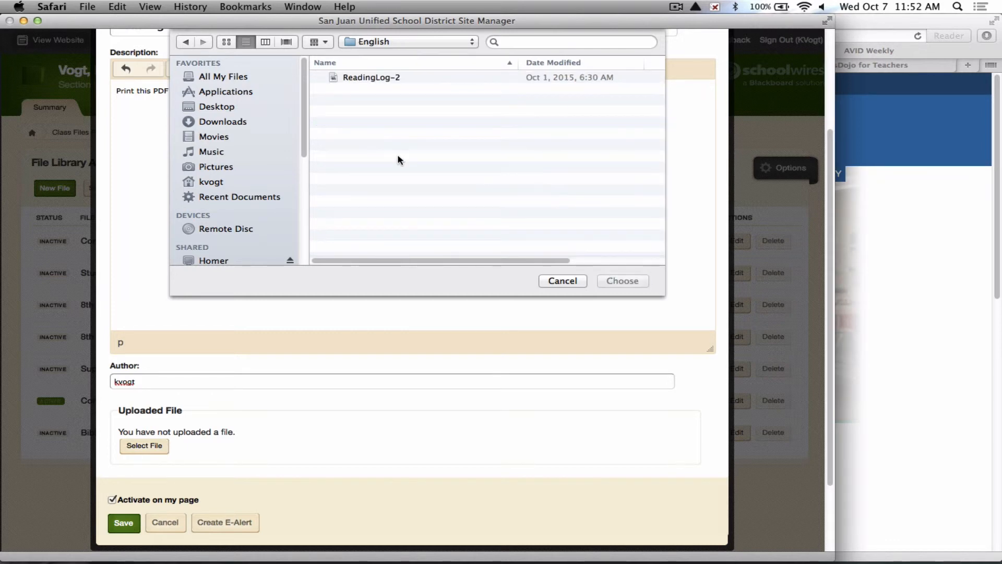
{"action": "left_click", "coordinate": [367, 80]}
{"action": "left_click", "coordinate": [621, 281]}
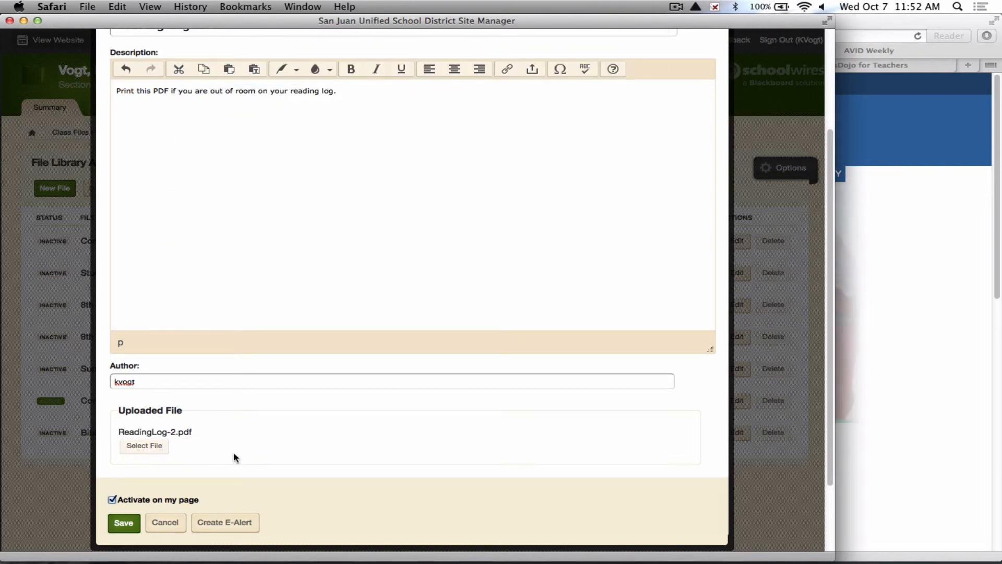
{"action": "left_click", "coordinate": [124, 523]}
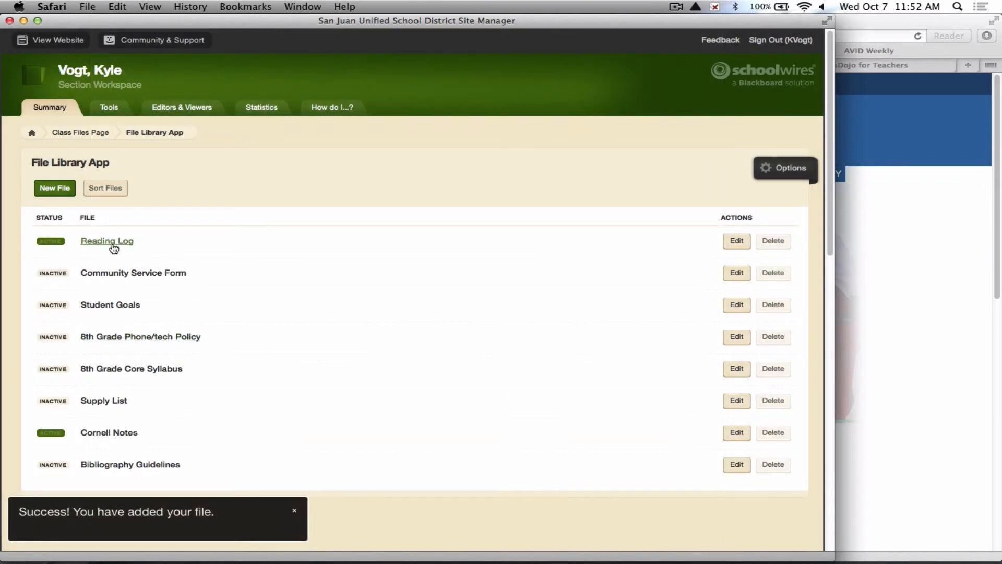
Sort the files so Cornell Notes sits directly below Reading Log, and save the order.
{"action": "left_click", "coordinate": [105, 188]}
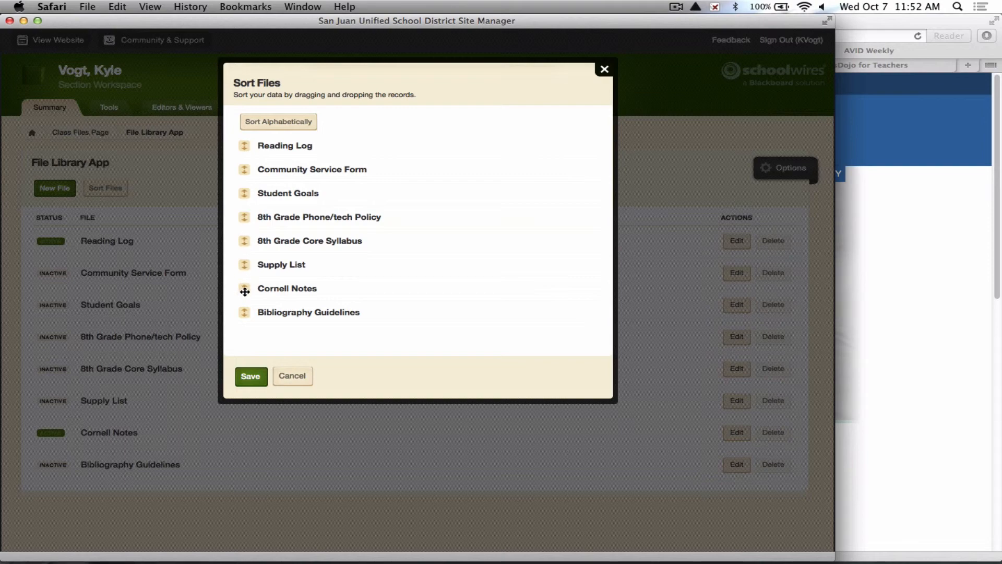
{"action": "left_click_drag", "start_coordinate": [245, 292], "coordinate": [264, 166]}
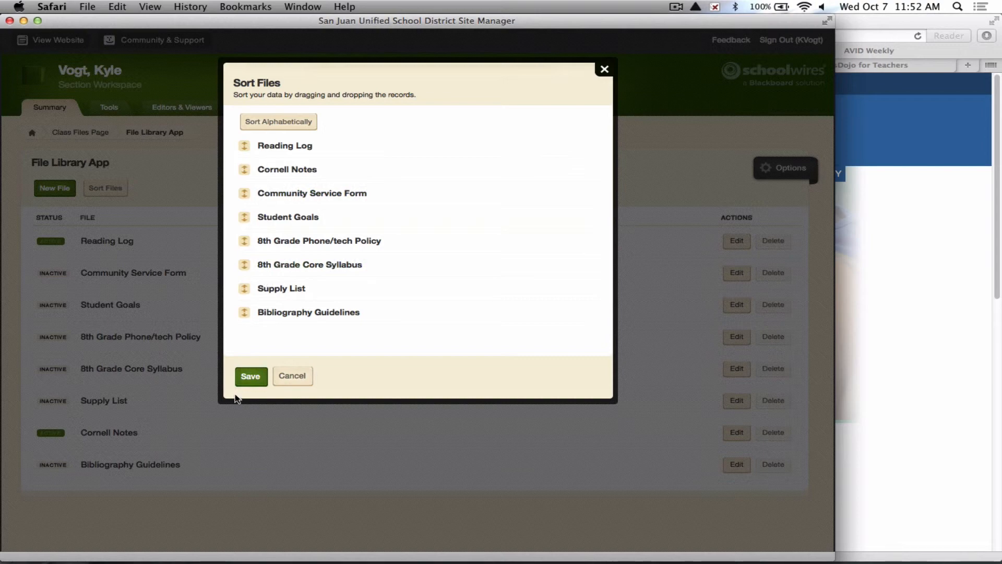
{"action": "left_click", "coordinate": [250, 376]}
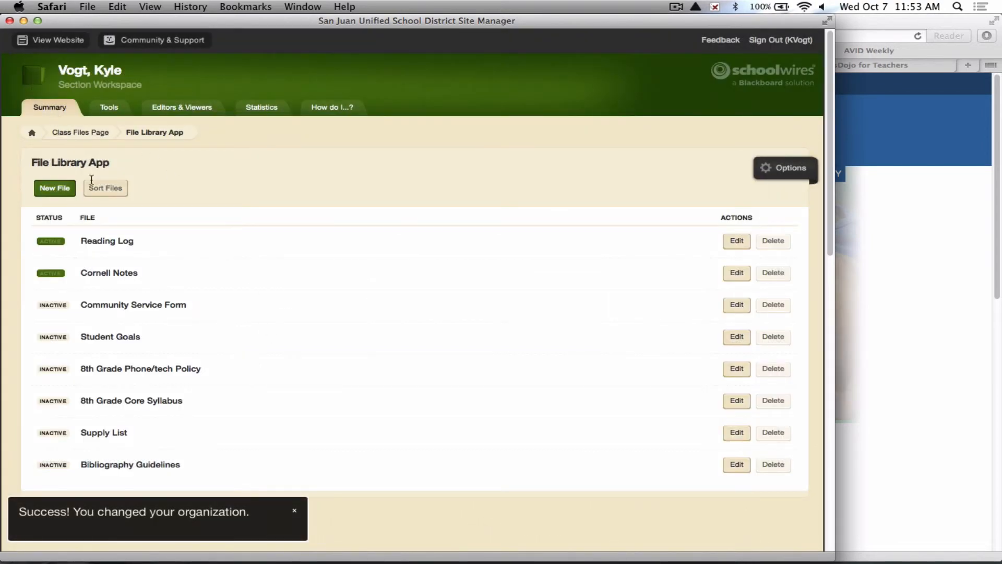
{"action": "scroll", "coordinate": [279, 324], "scroll_direction": "down", "scroll_amount": 2}
{"action": "scroll", "coordinate": [271, 308], "scroll_direction": "up", "scroll_amount": 2}
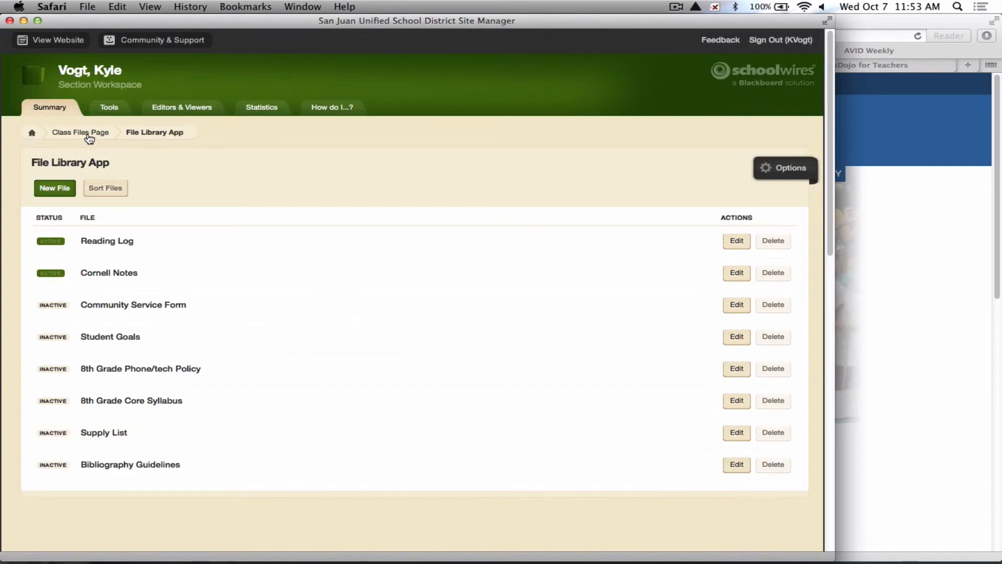
{"action": "left_click", "coordinate": [32, 134]}
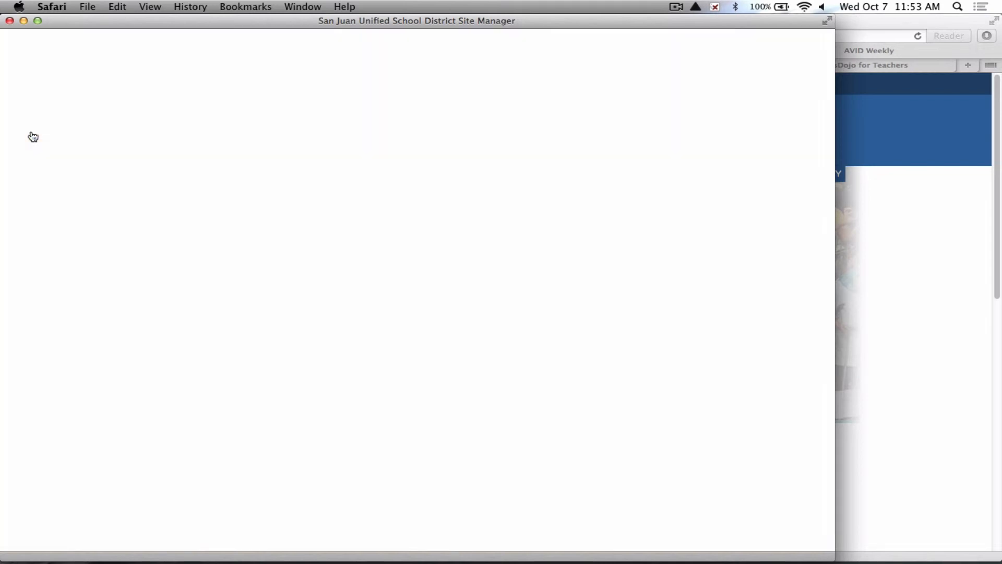
{"action": "left_click", "coordinate": [124, 160]}
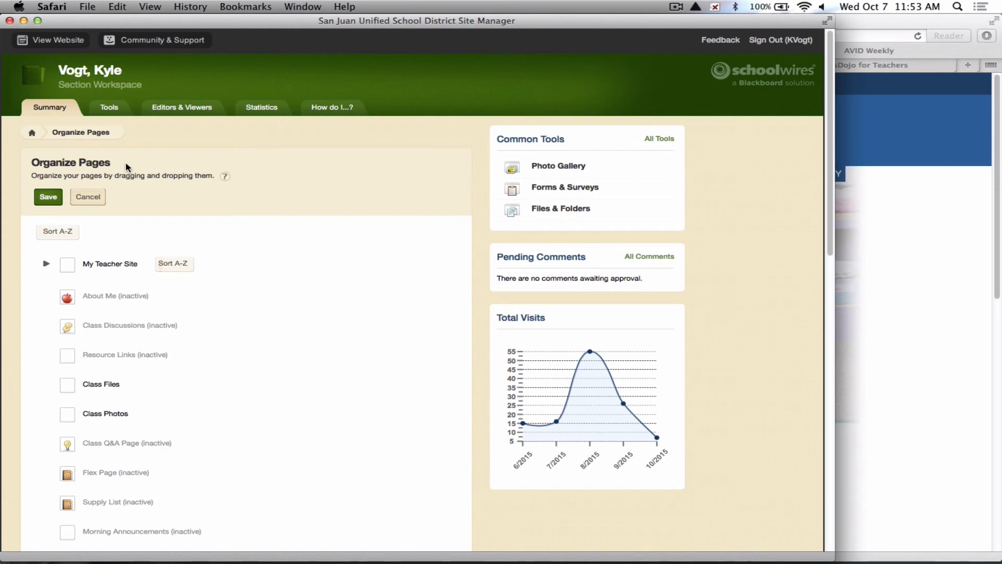
{"action": "scroll", "coordinate": [159, 191], "scroll_direction": "down", "scroll_amount": 2}
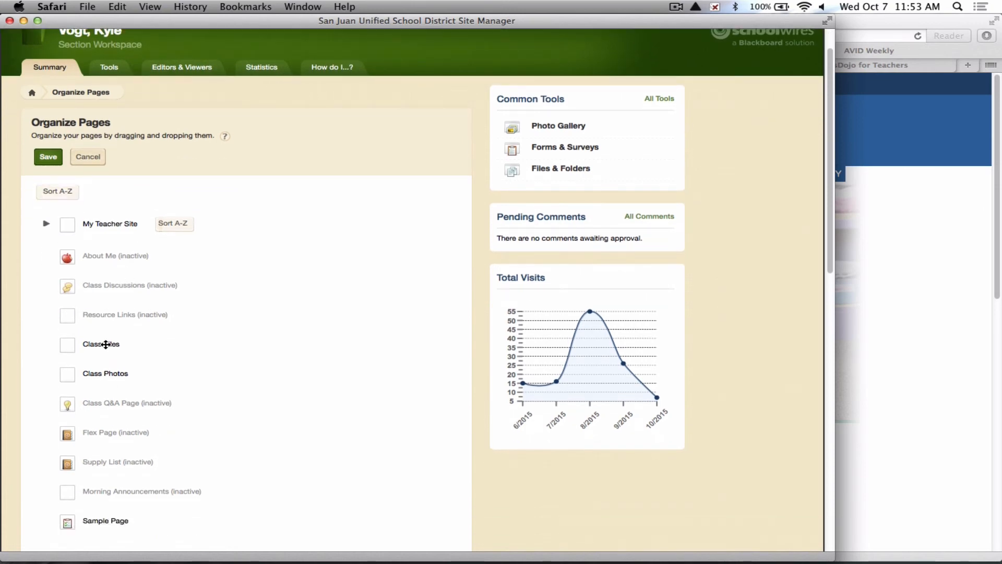
{"action": "left_click_drag", "start_coordinate": [100, 344], "coordinate": [100, 385]}
{"action": "scroll", "coordinate": [162, 363], "scroll_direction": "down", "scroll_amount": 3}
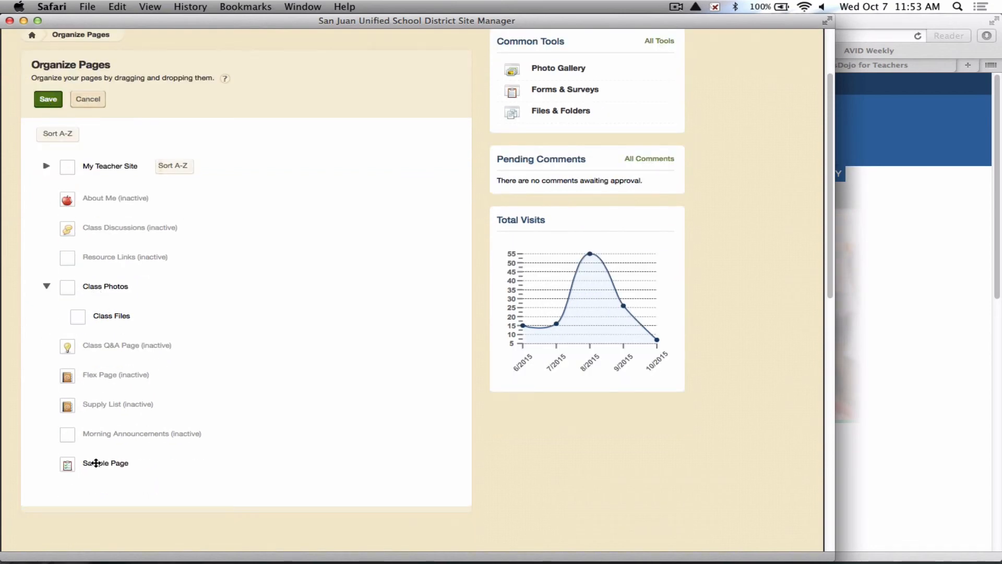
{"action": "left_click", "coordinate": [93, 101]}
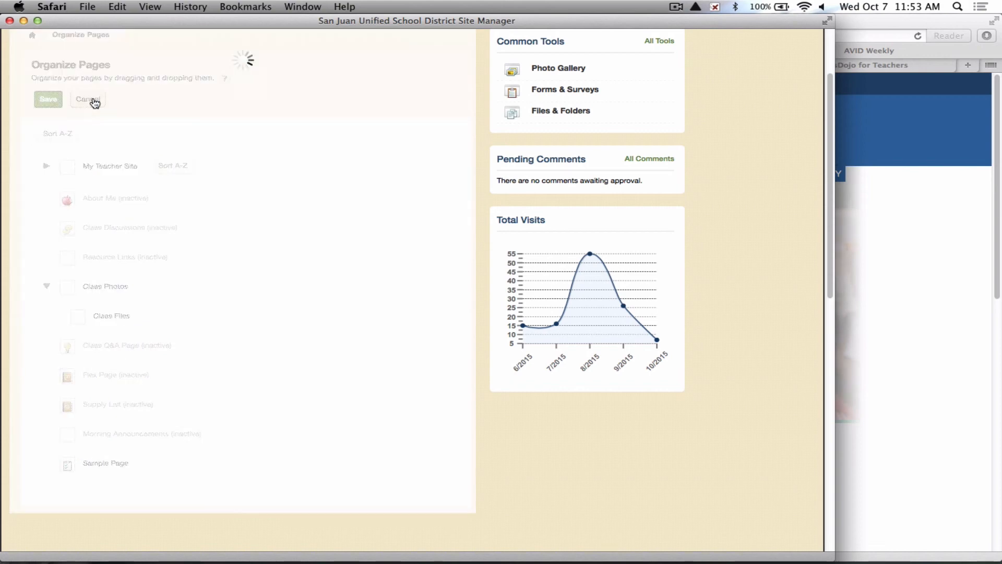
Move Sample Page to the recycle bin from the Current Pages list.
{"action": "scroll", "coordinate": [184, 327], "scroll_direction": "down", "scroll_amount": 5}
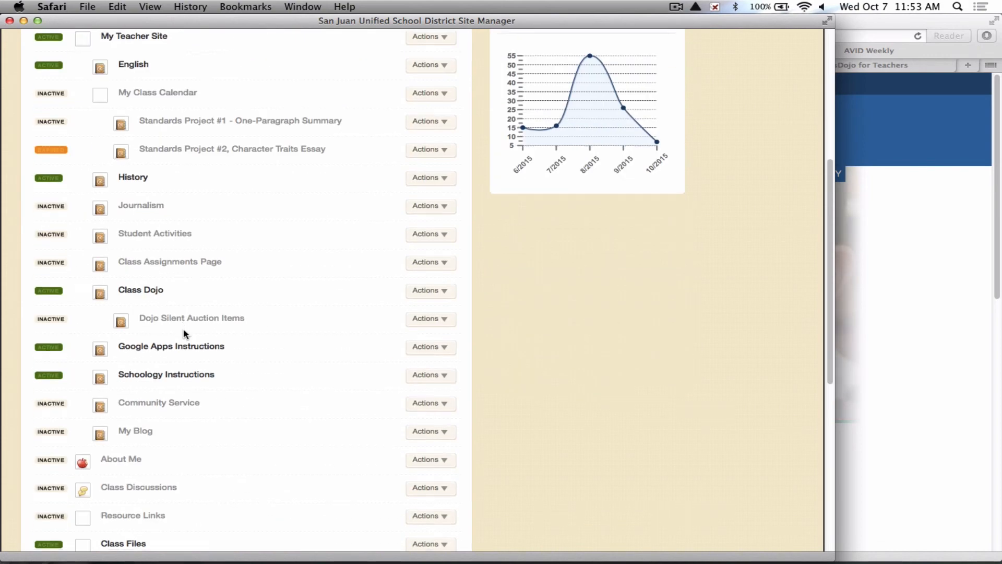
{"action": "scroll", "coordinate": [183, 329], "scroll_direction": "down", "scroll_amount": 7}
{"action": "left_click", "coordinate": [437, 339]}
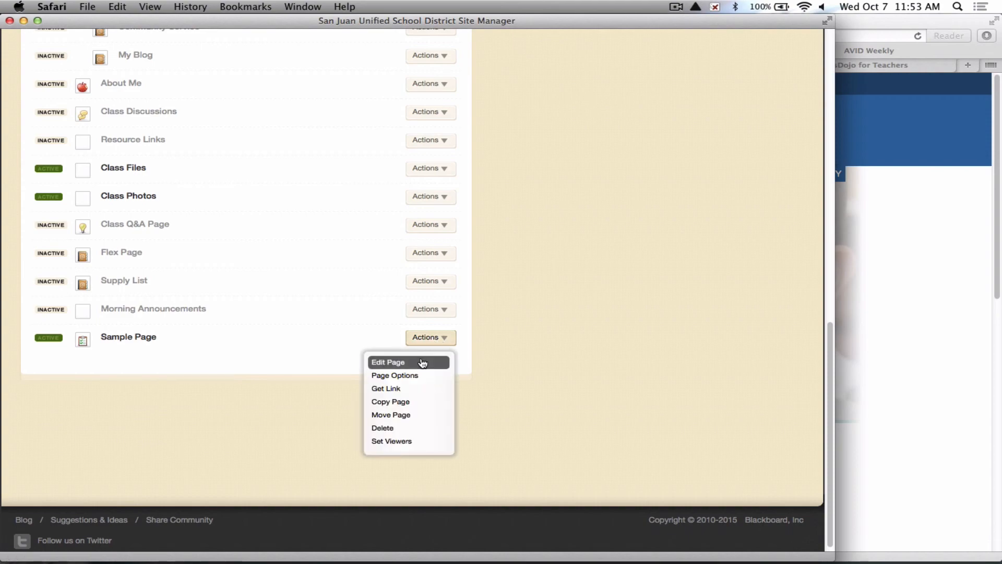
{"action": "left_click", "coordinate": [412, 428]}
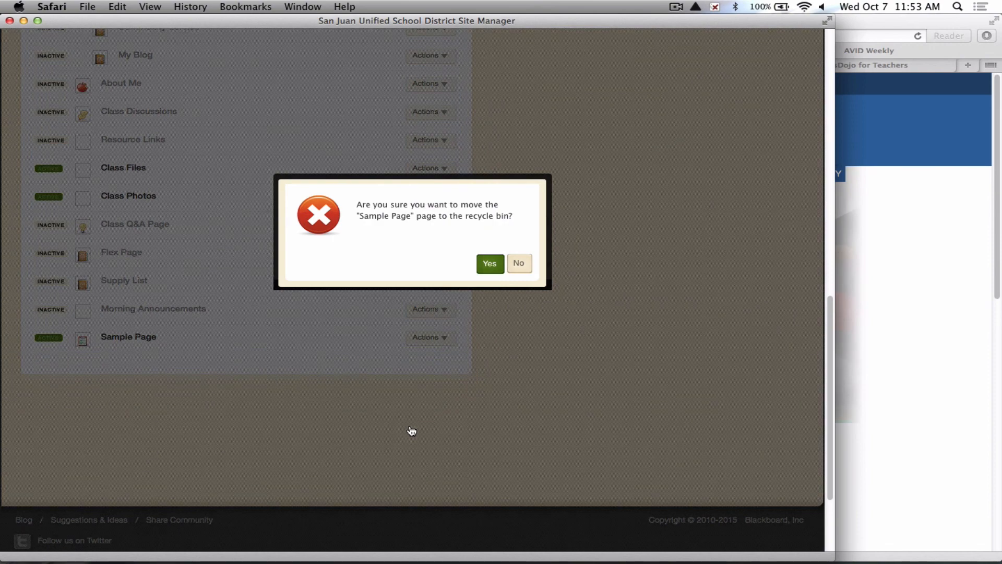
{"action": "left_click", "coordinate": [487, 264]}
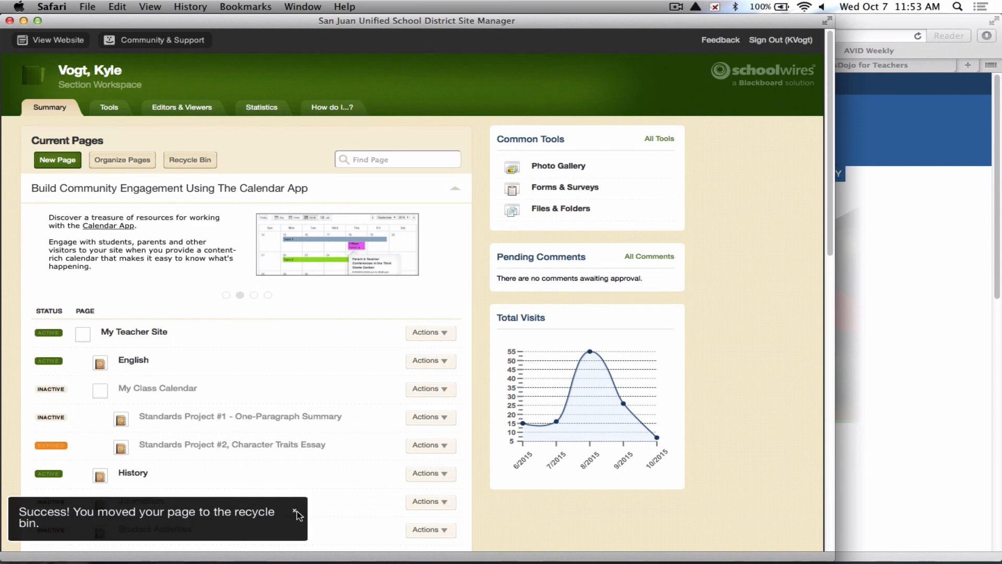
{"action": "left_click", "coordinate": [296, 513]}
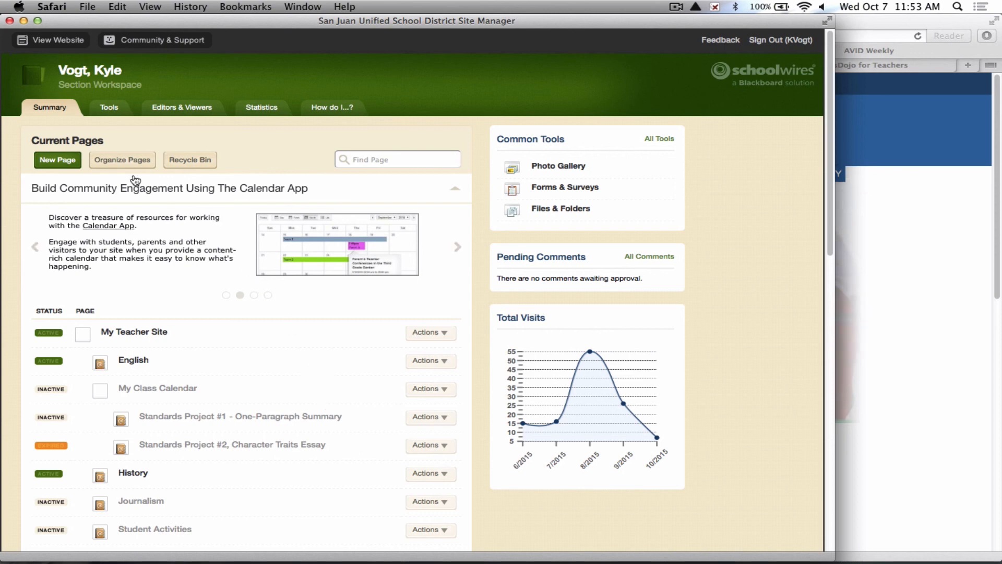
{"action": "left_click", "coordinate": [676, 7]}
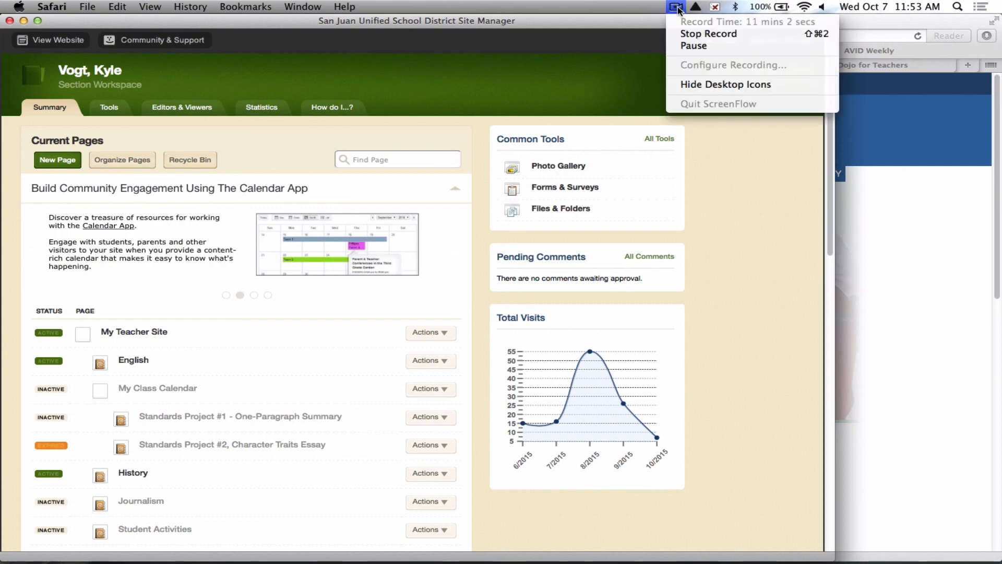